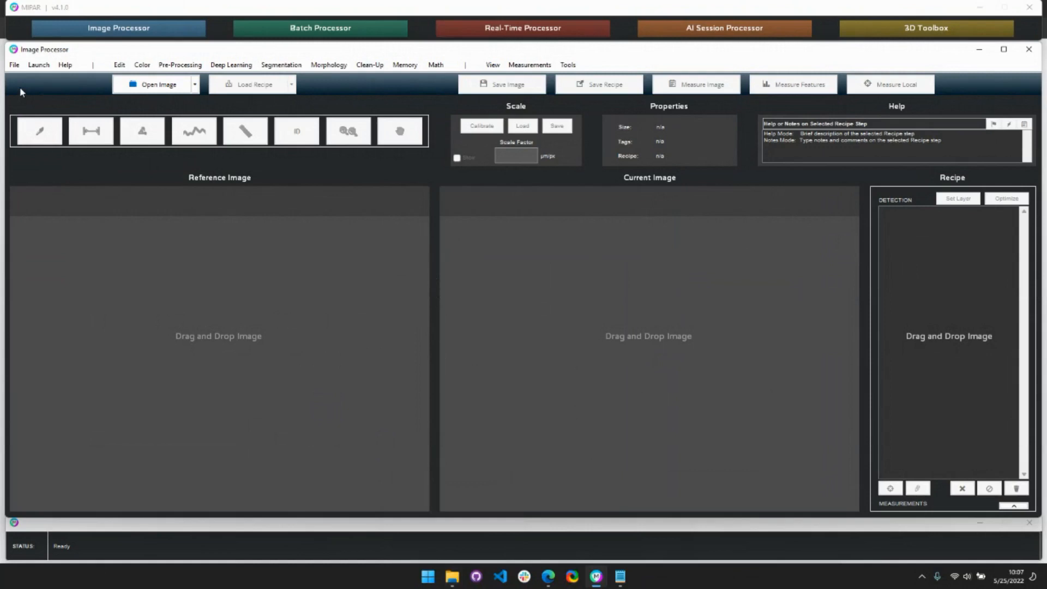
Start opening images as channels and browse to the Column folder inside 4.1.0 Webinar.
click(15, 64)
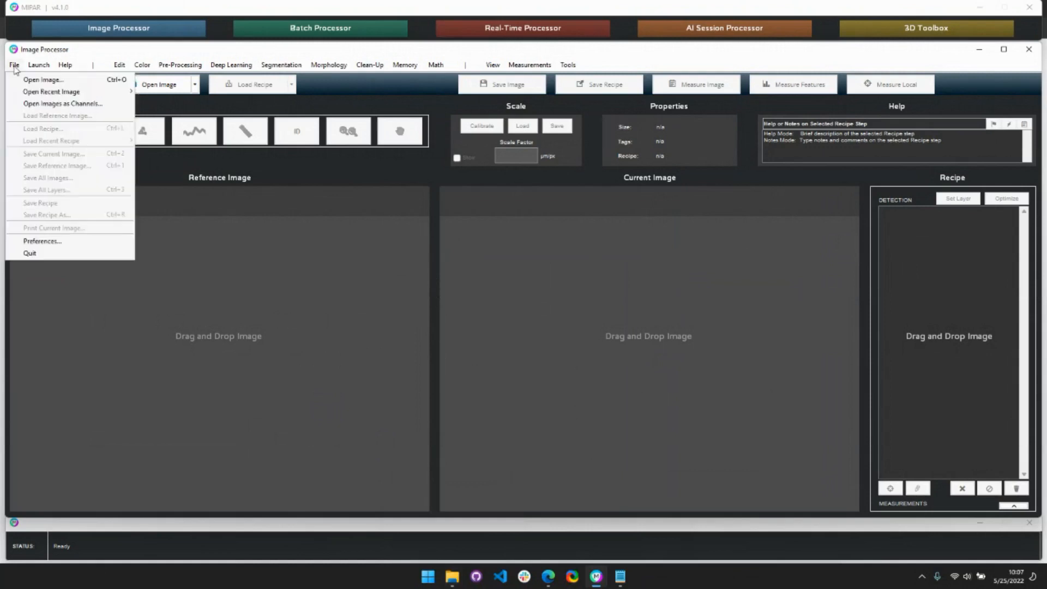
click(90, 109)
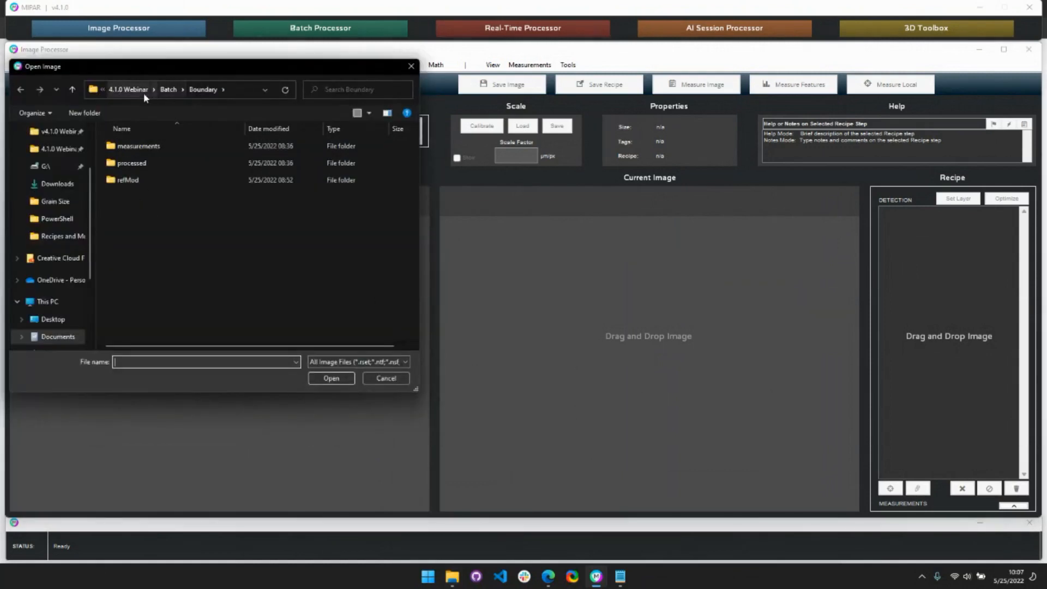
click(133, 92)
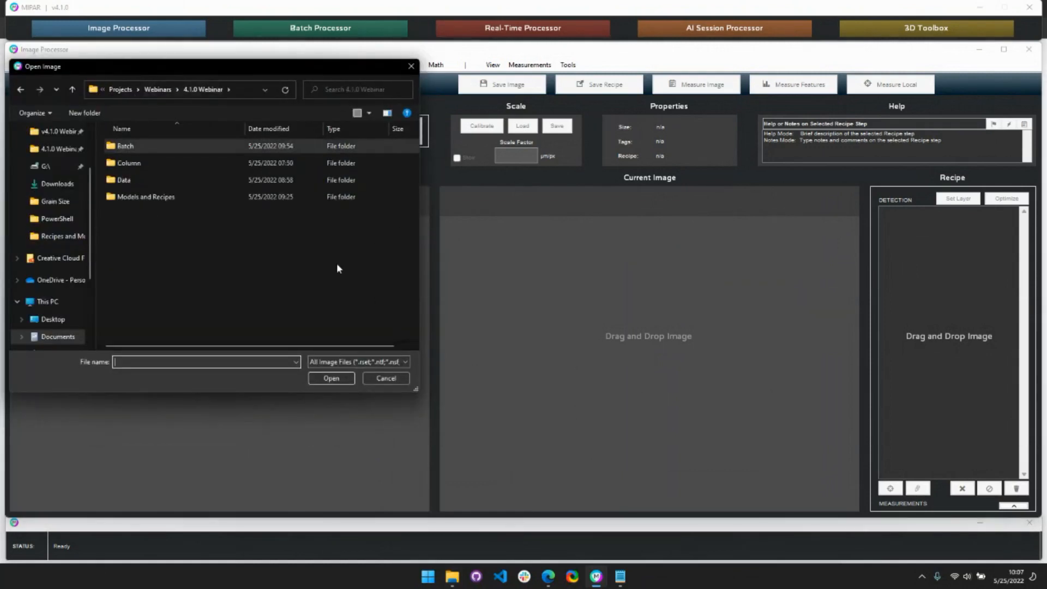
double_click(143, 162)
Show the Column folder's files in Details view and widen the name column to reveal the full file names.
drag(260, 68, 535, 66)
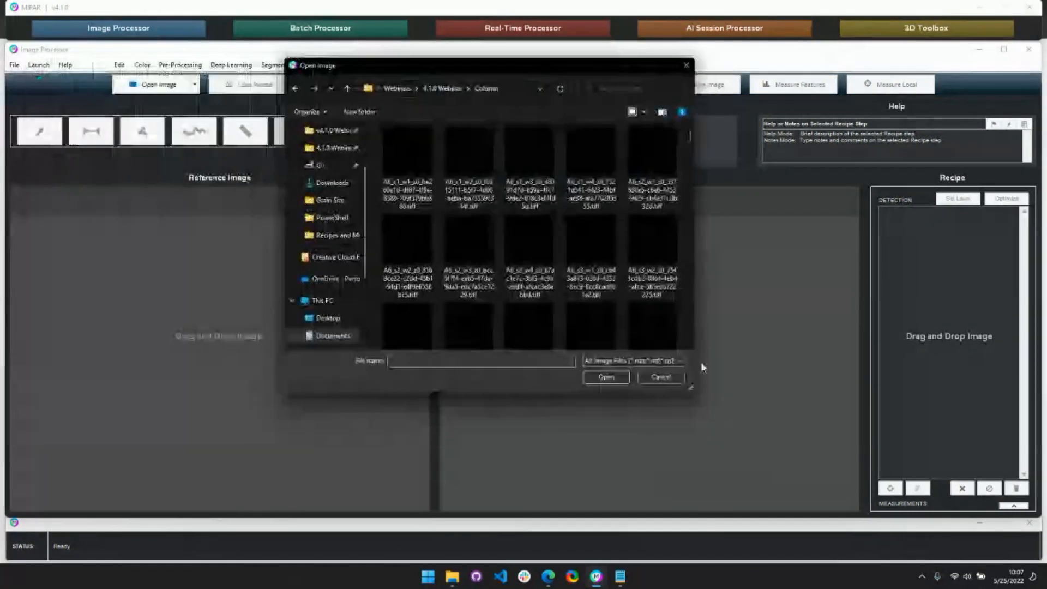
click(643, 113)
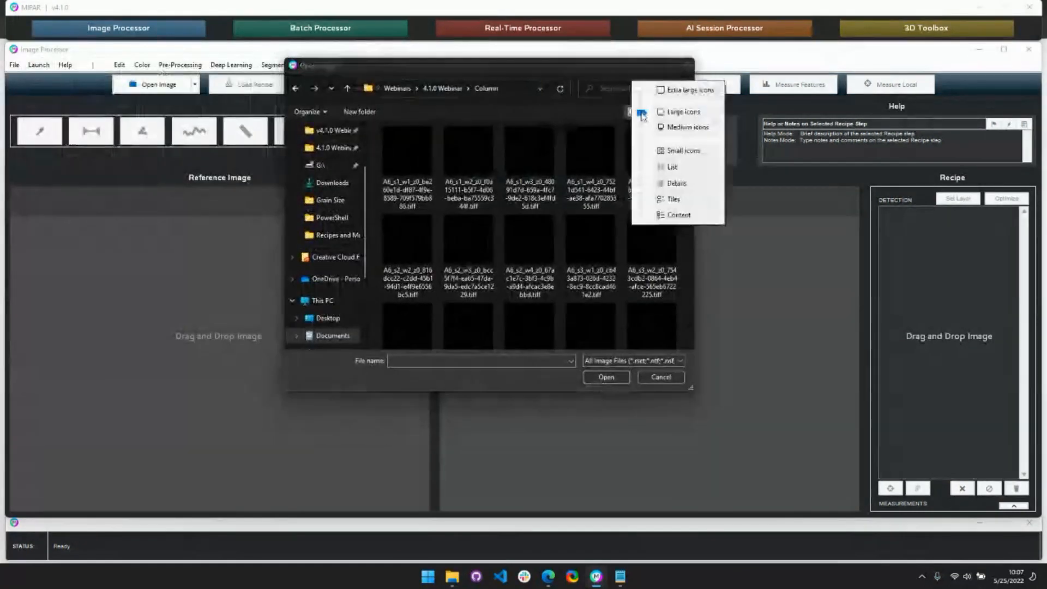
click(677, 183)
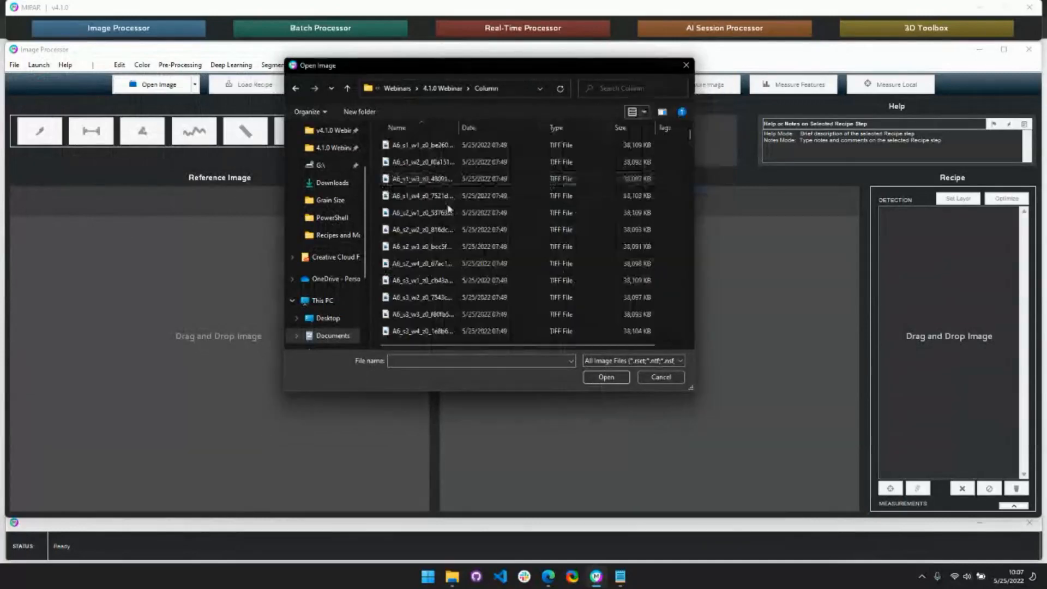
drag(459, 128, 578, 186)
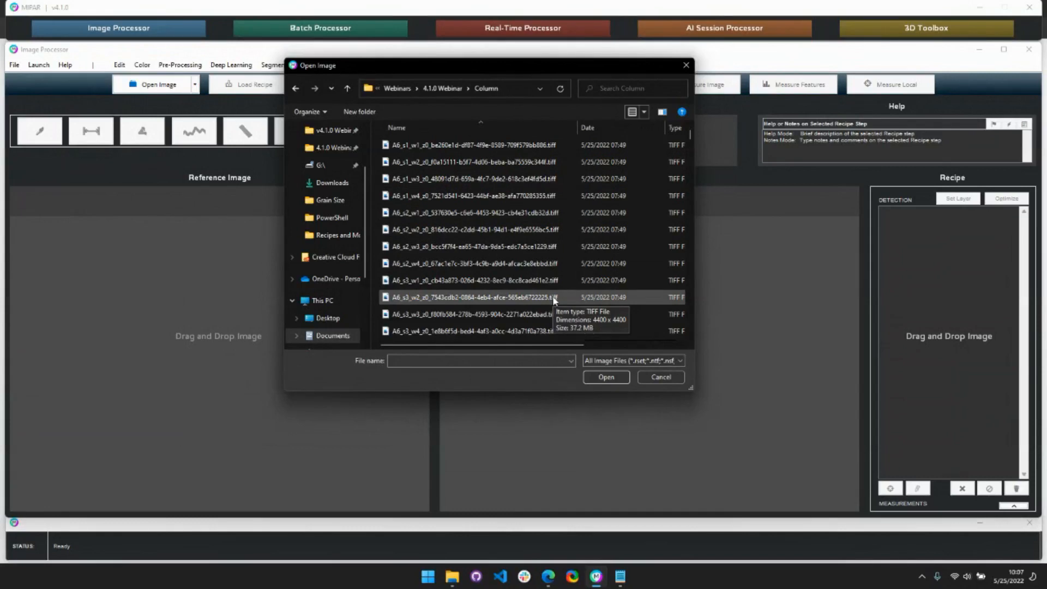
Open the four TIFF files A6_s1_w1 through A6_s1_w4 together as channels of one image.
click(454, 146)
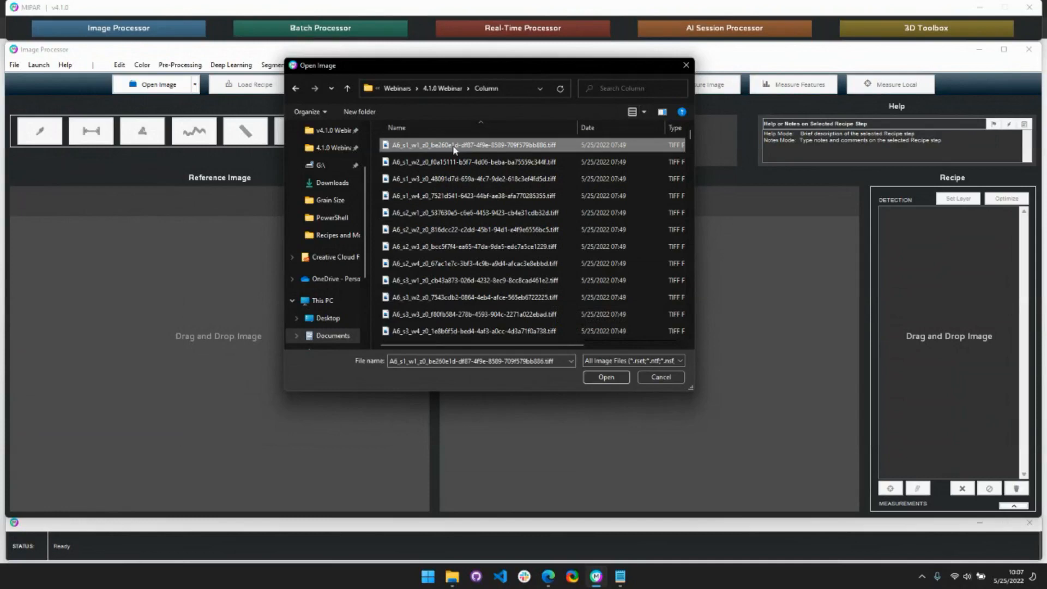
shift+click(488, 196)
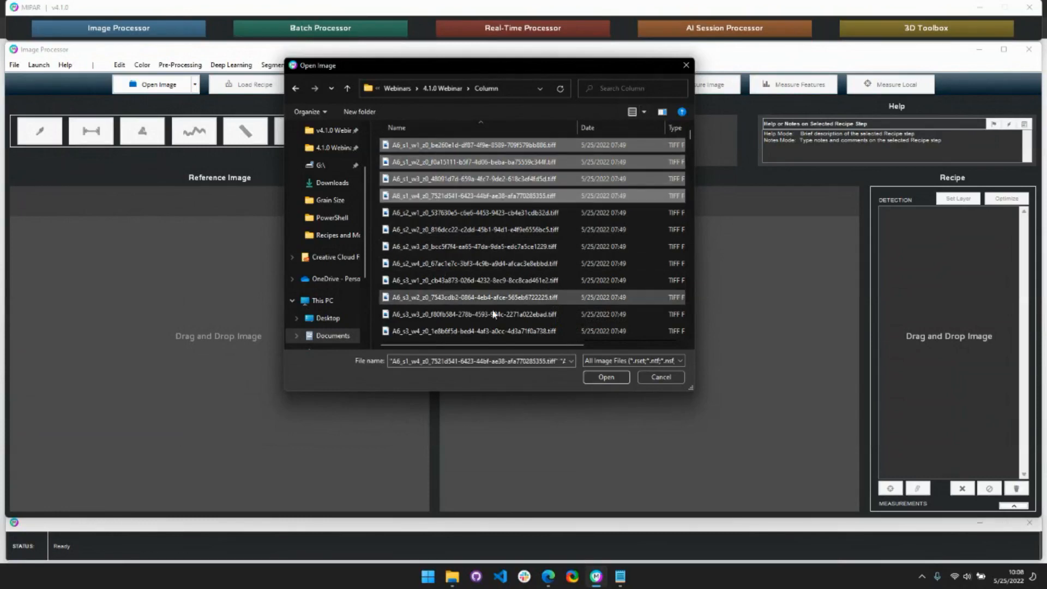
click(606, 377)
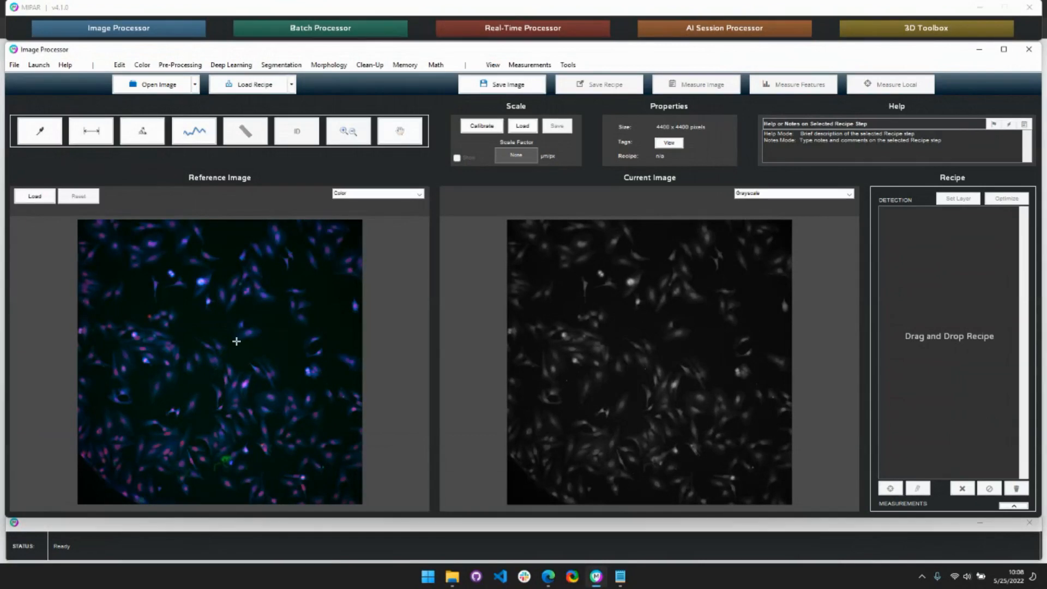
Display the reference image in Grayscale and view its individual channels one after another, starting with c1 and c2.
click(370, 194)
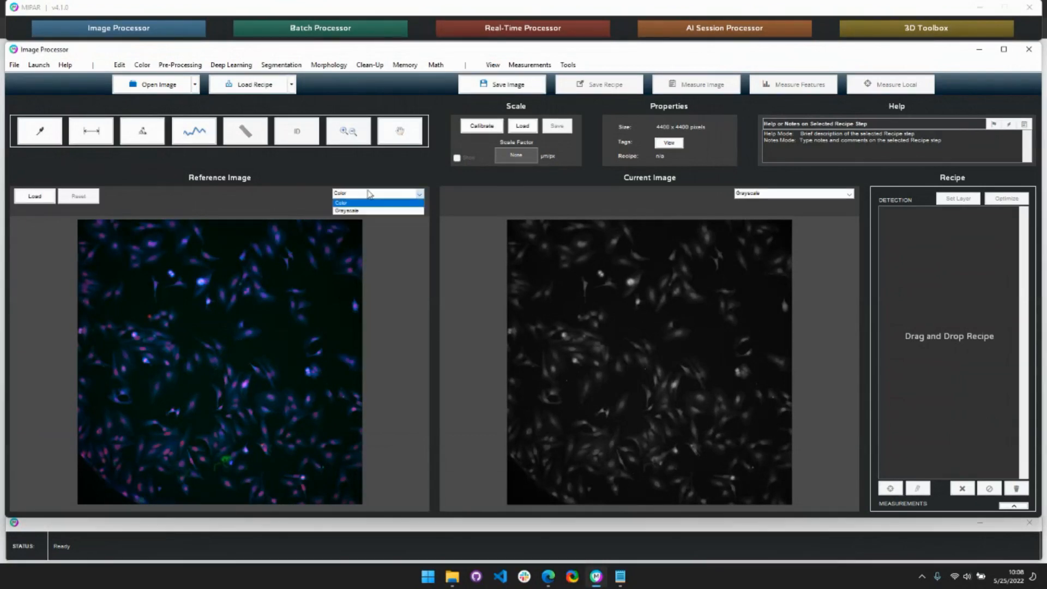
click(366, 210)
key(BackSpace)
text(c1)
key(Return)
key(BackSpace)
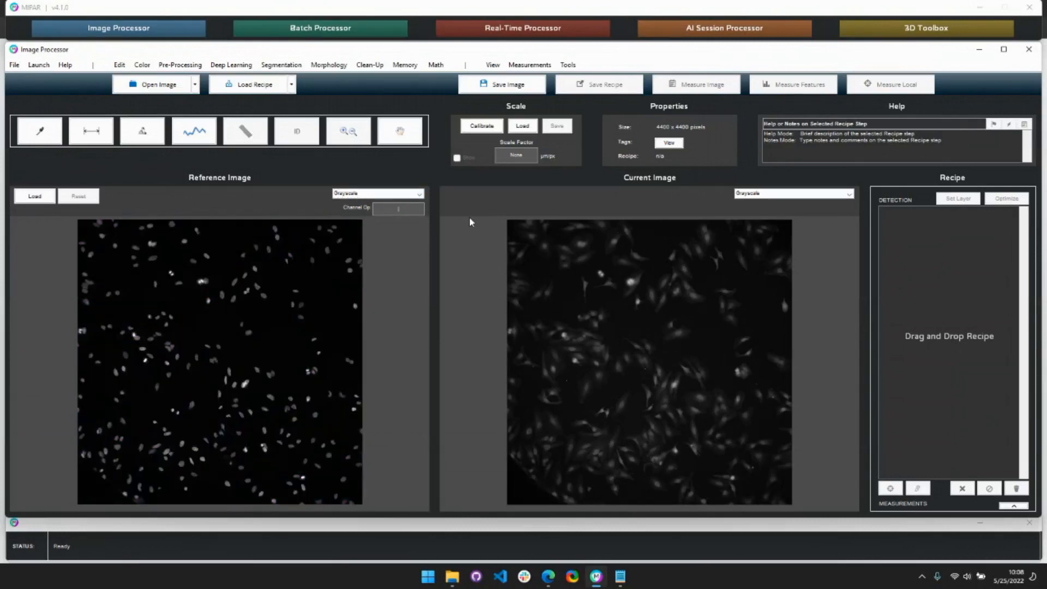
text(c2)
key(Return)
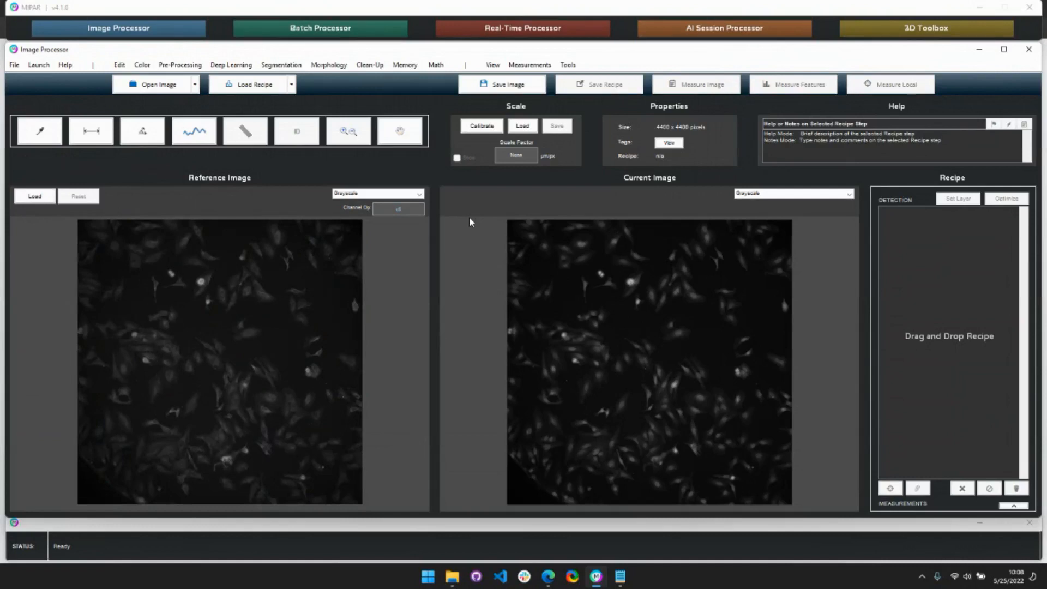
key(Return)
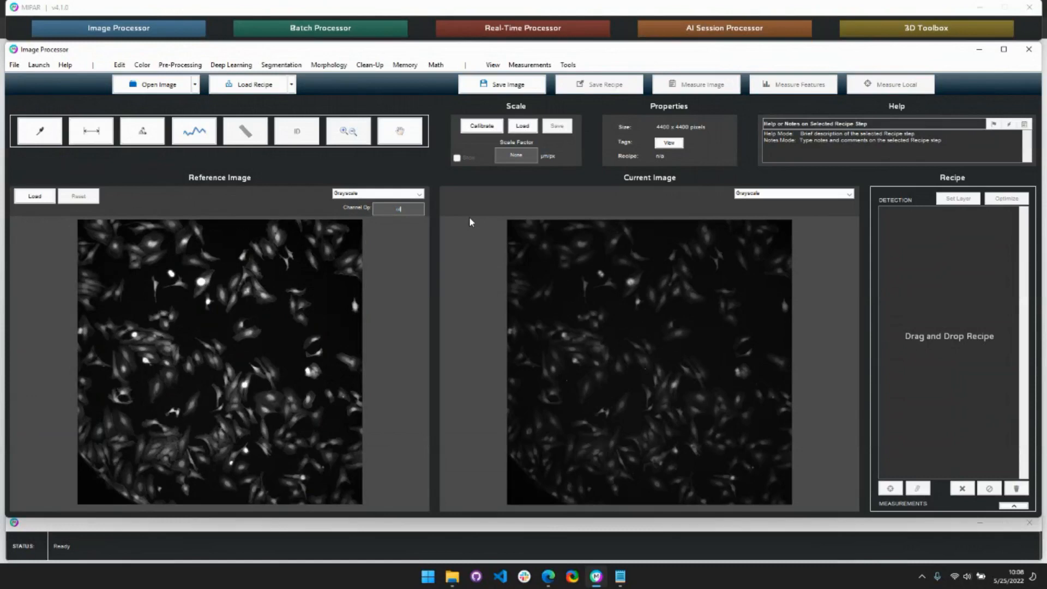
key(Return)
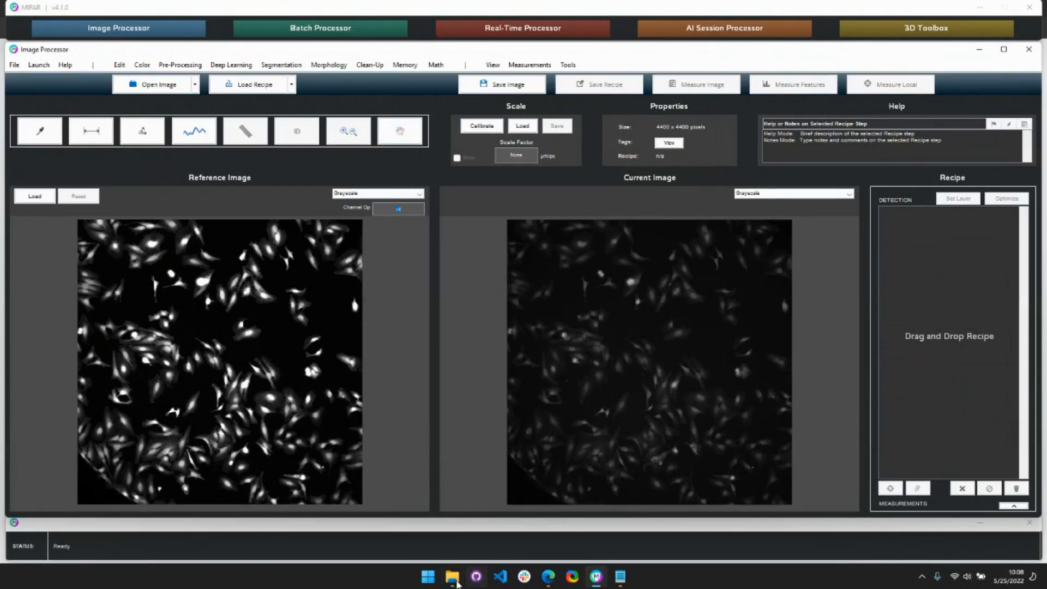
Load the recently used Nuclear Translocation recipe onto the combined image.
click(445, 151)
click(293, 84)
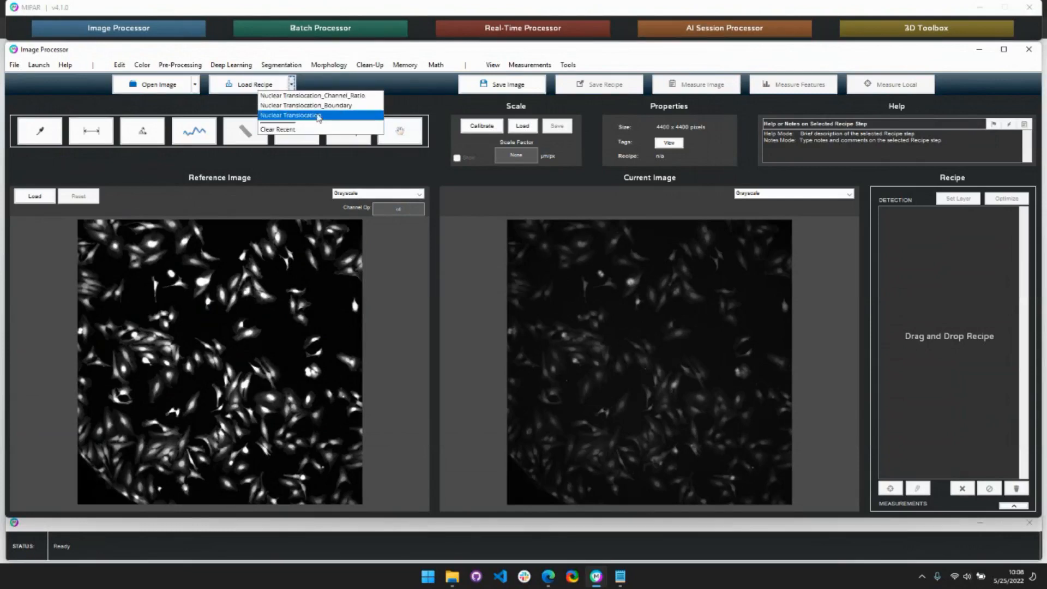
click(318, 116)
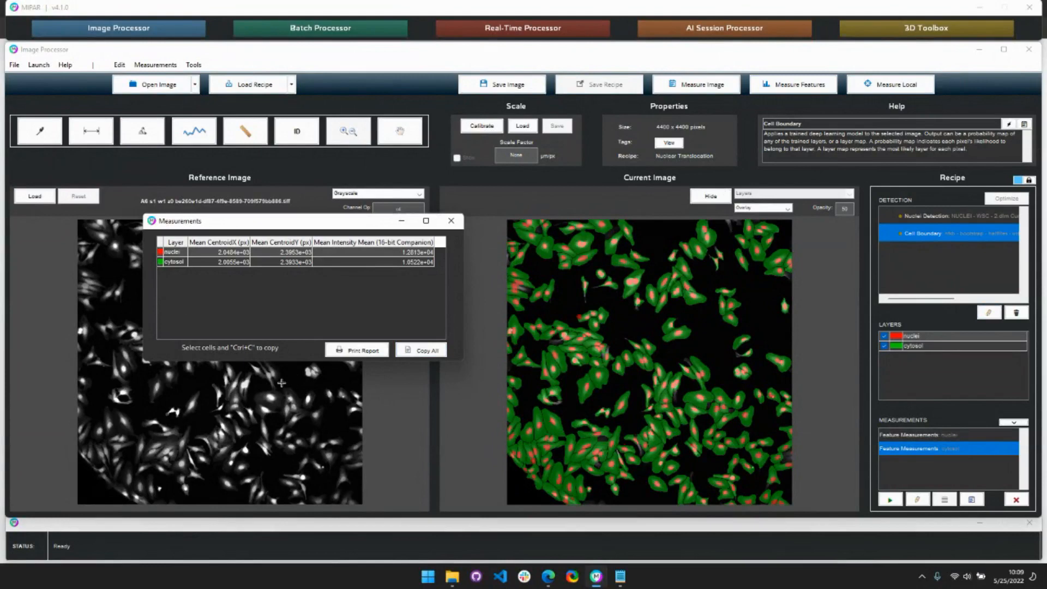
Review the nuclei and cytosol measurements, close the results, and display the reference image in Color.
drag(194, 252, 366, 267)
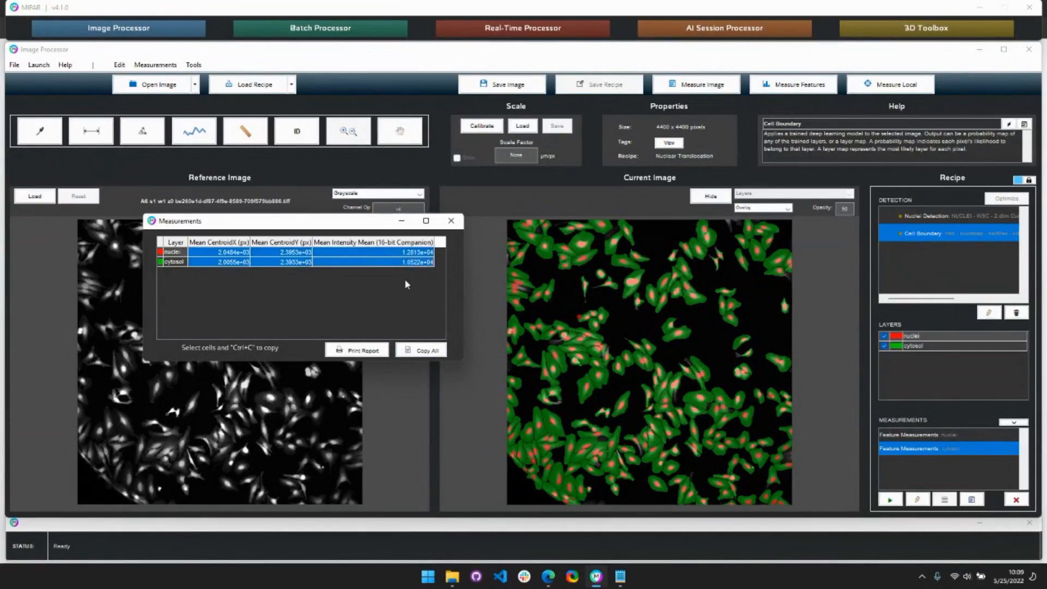
click(446, 223)
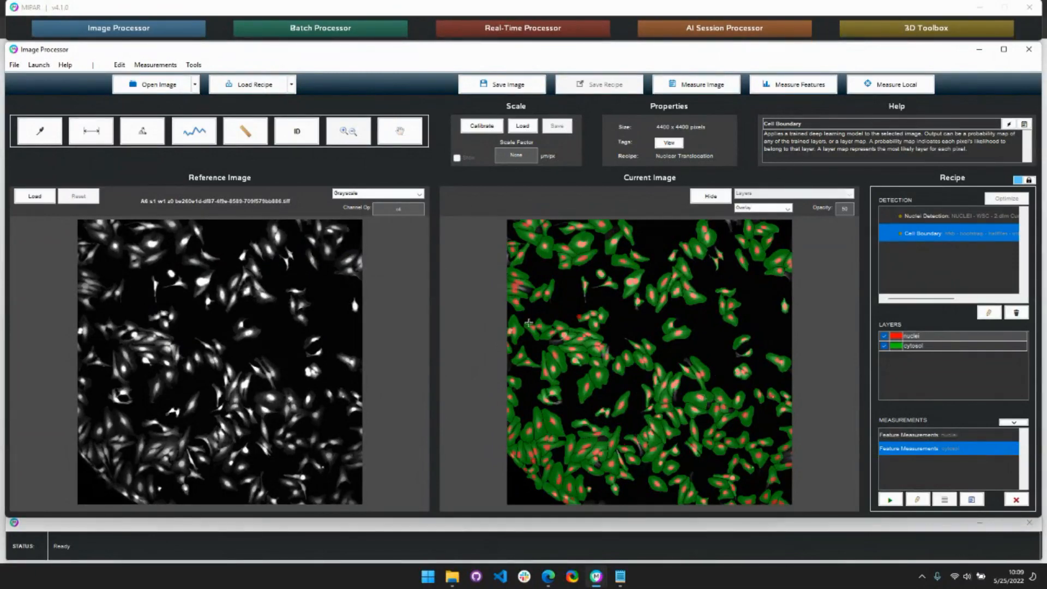
click(349, 193)
click(360, 212)
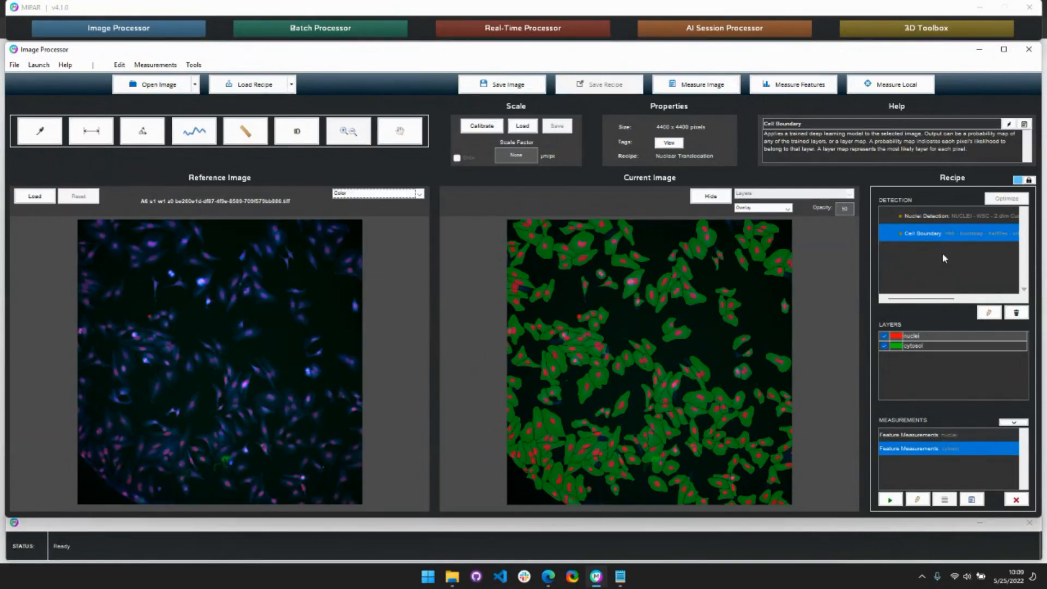
Inspect the Nuclei Detection and Cell Boundary recipe steps, check the boundary model's preview, and close it without changes.
click(949, 219)
double_click(950, 222)
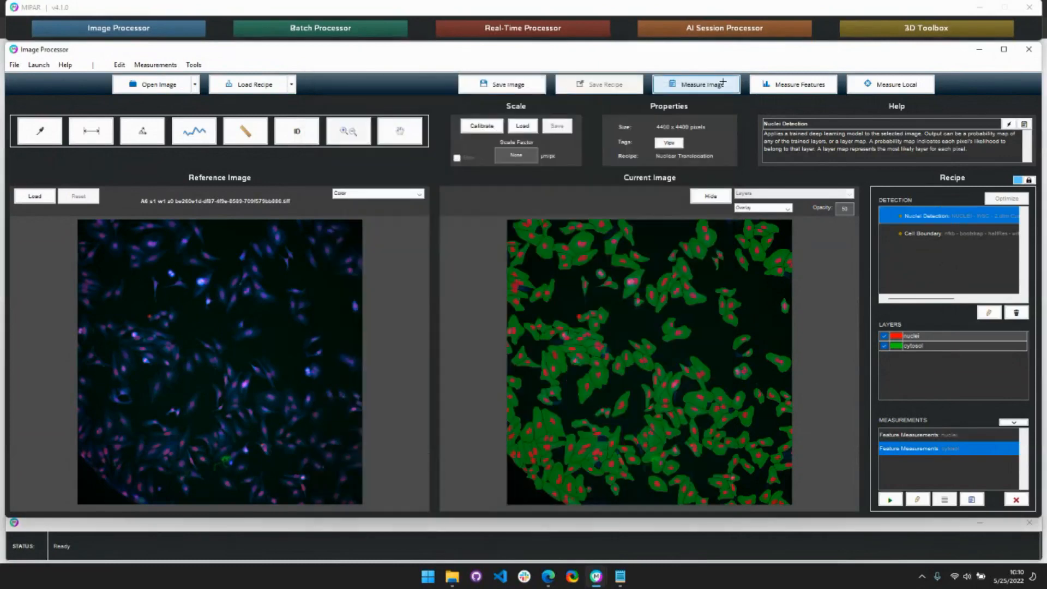
double_click(960, 234)
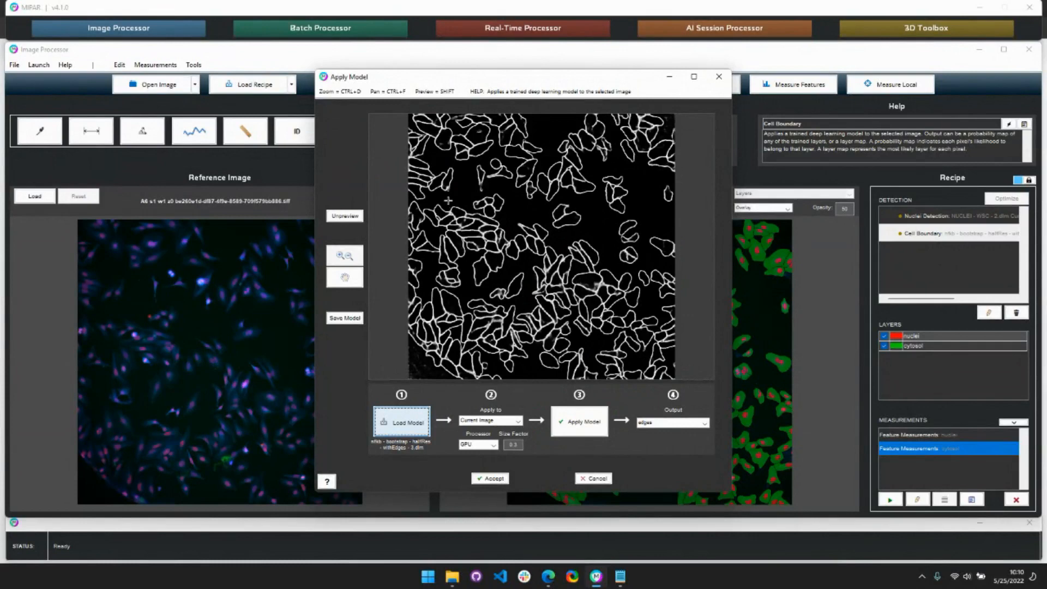
key(shift)
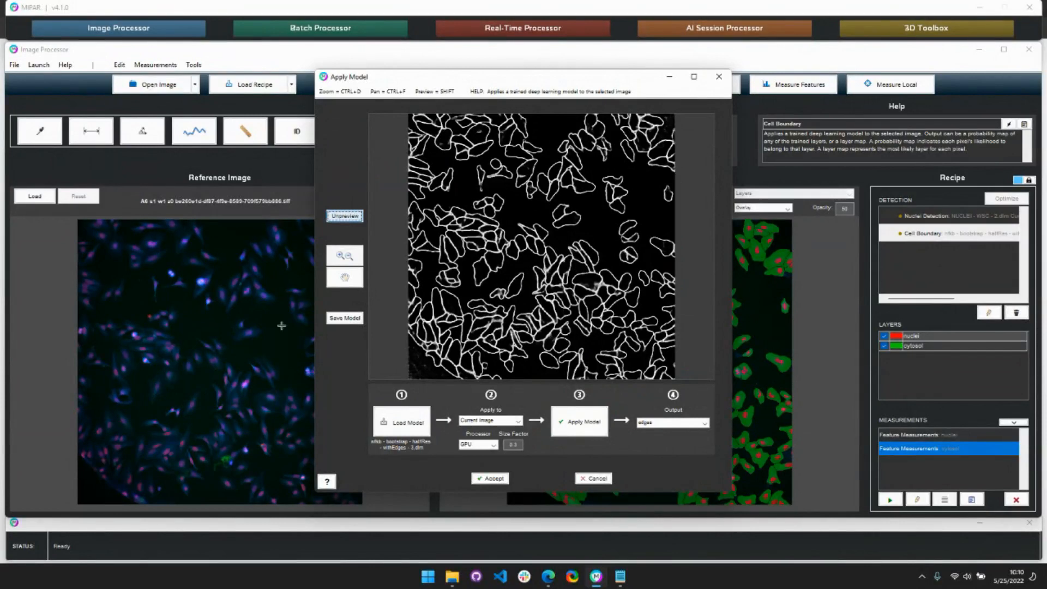
click(718, 77)
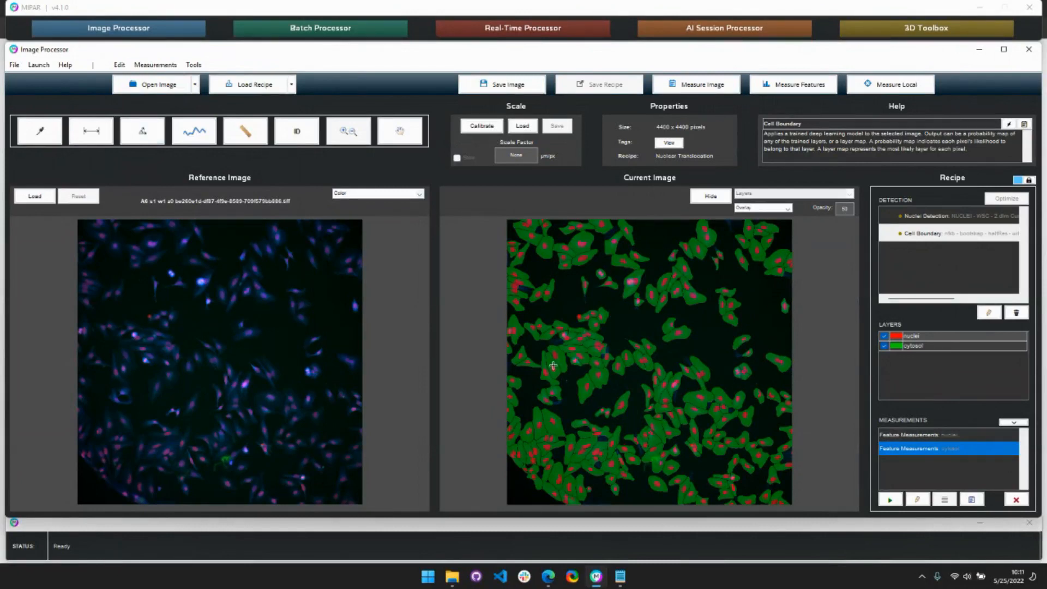
Launch the Batch Processor with the current recipe and add all images from the Column folder.
click(40, 66)
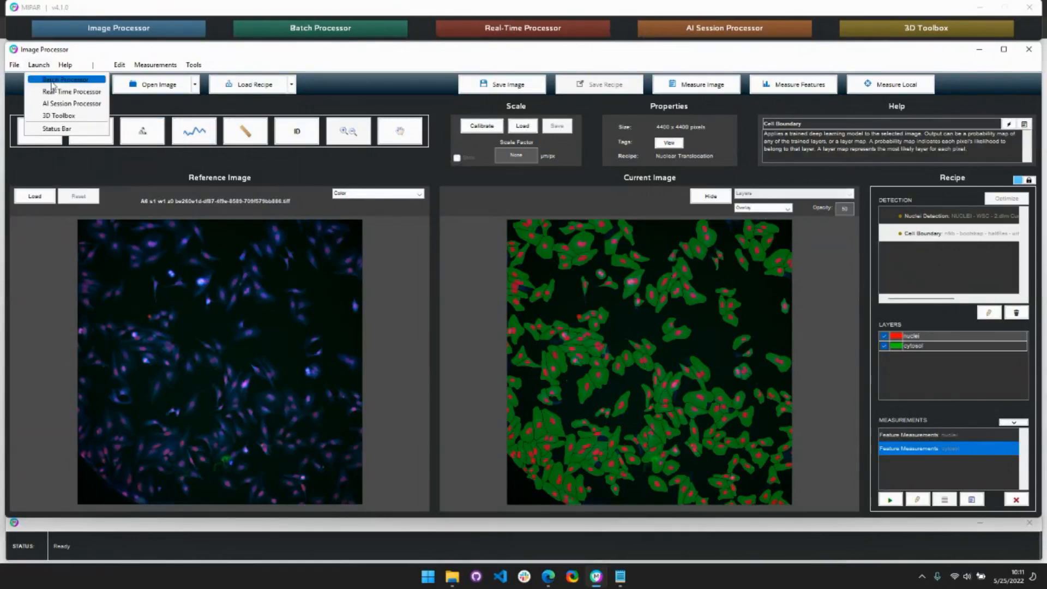
click(54, 80)
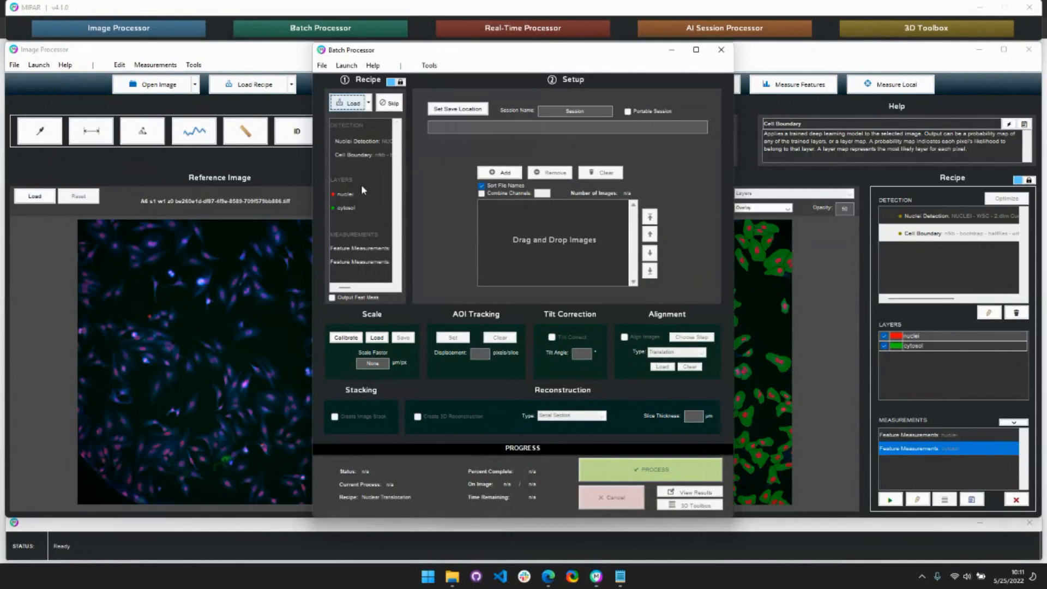
click(500, 172)
click(496, 147)
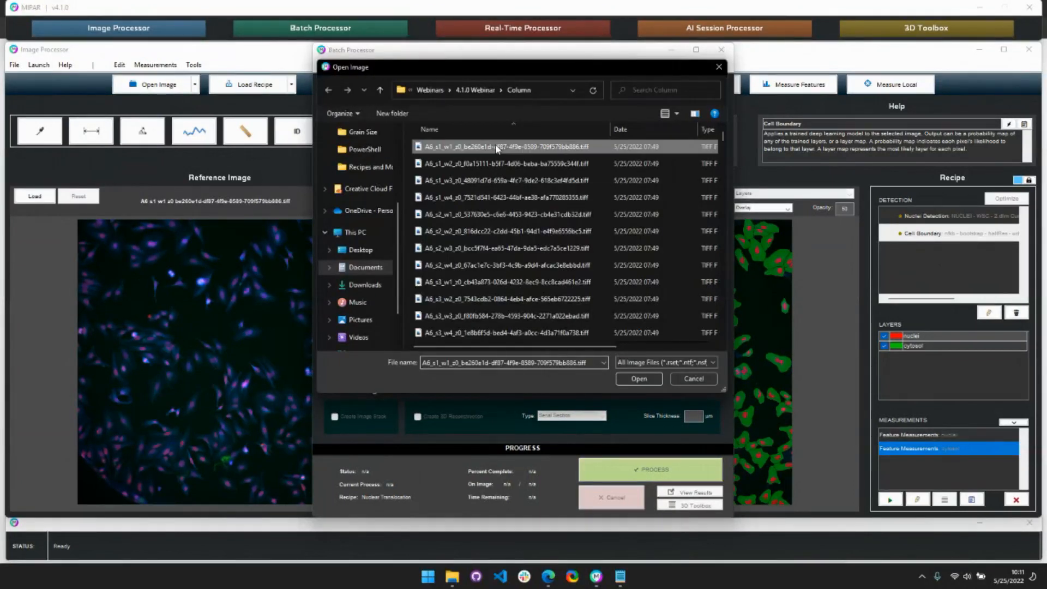
key(ctrl+a)
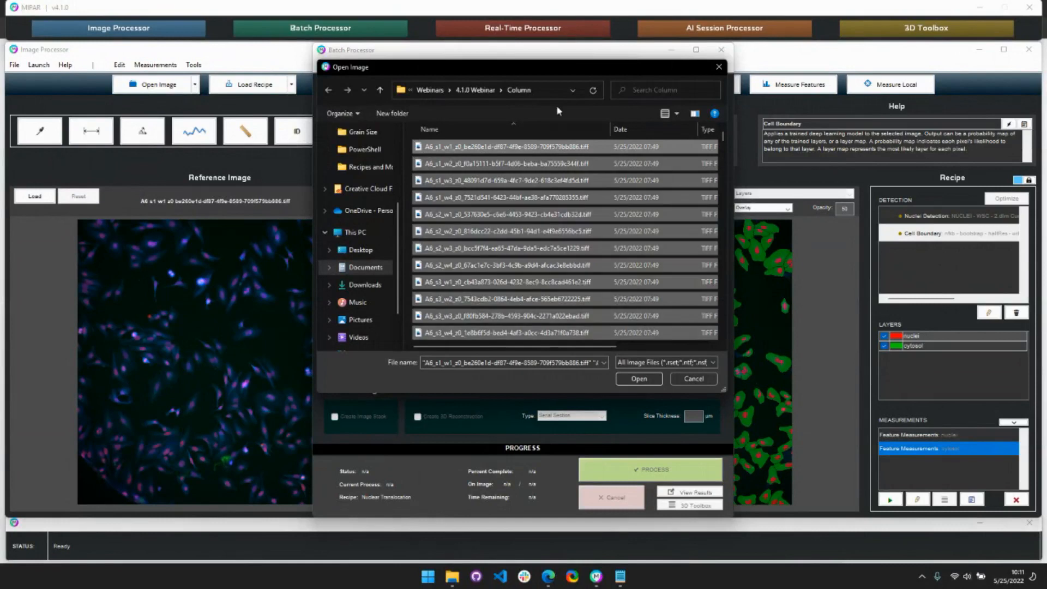
click(640, 378)
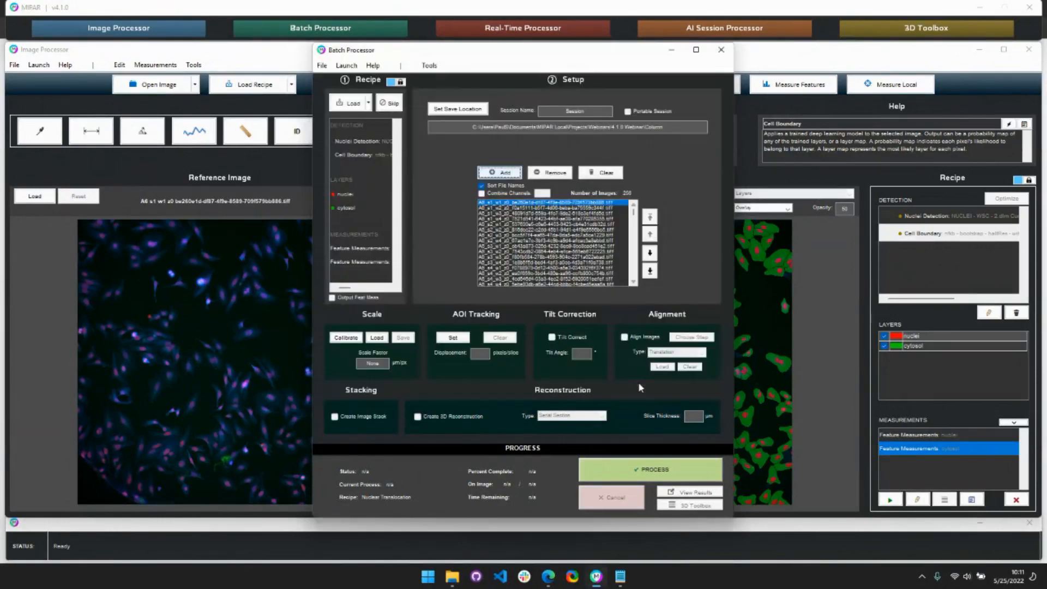
Set the batch to combine channels in groups of 4 and enable the feature measurements output.
click(499, 194)
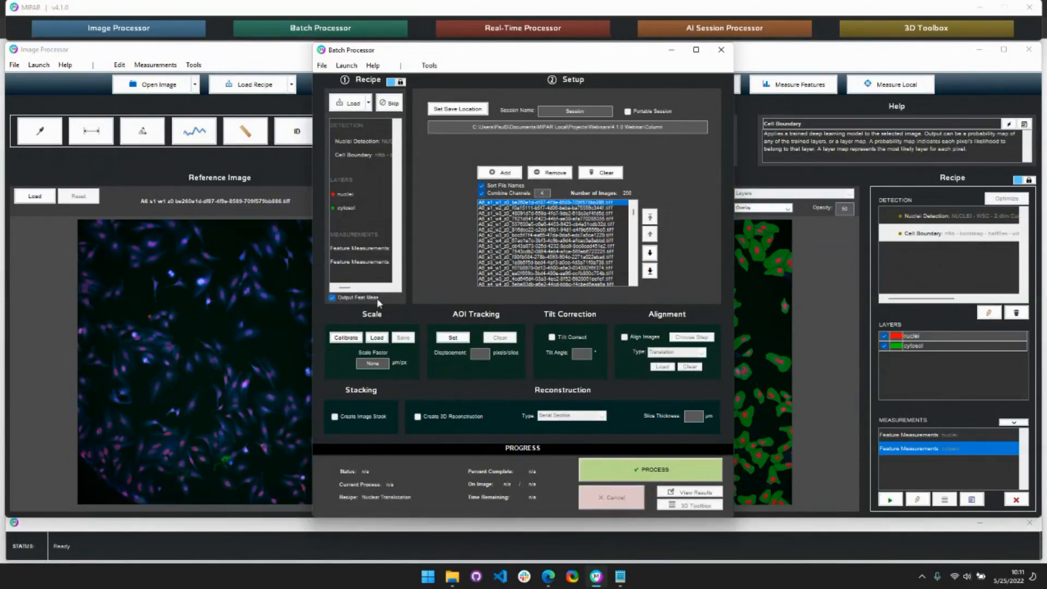
click(333, 298)
Set the batch save location to the Batch folder inside 4.1.0 Webinar.
click(458, 108)
click(475, 90)
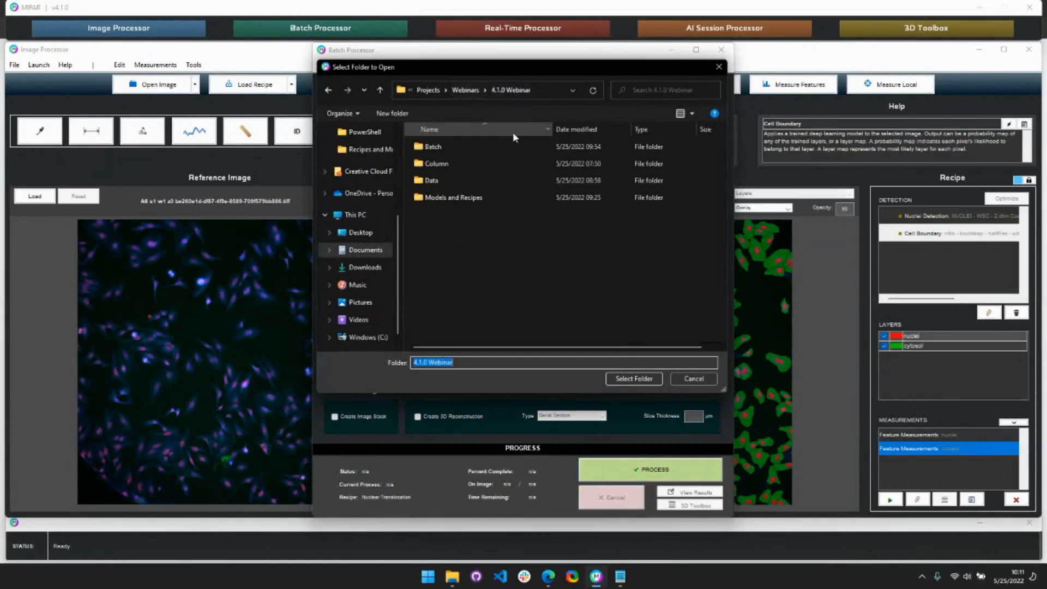
double_click(461, 147)
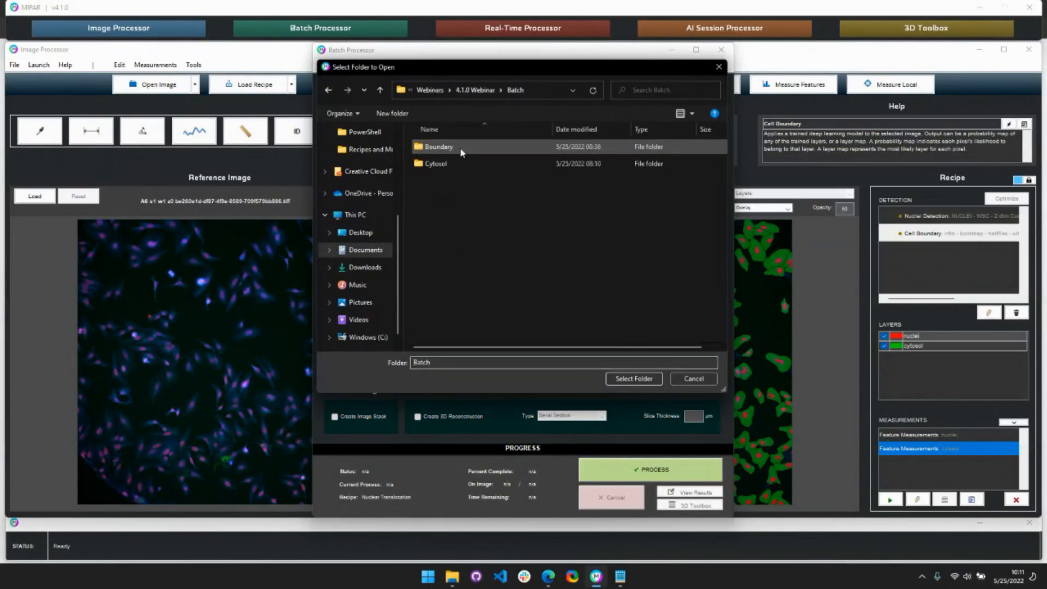
click(633, 379)
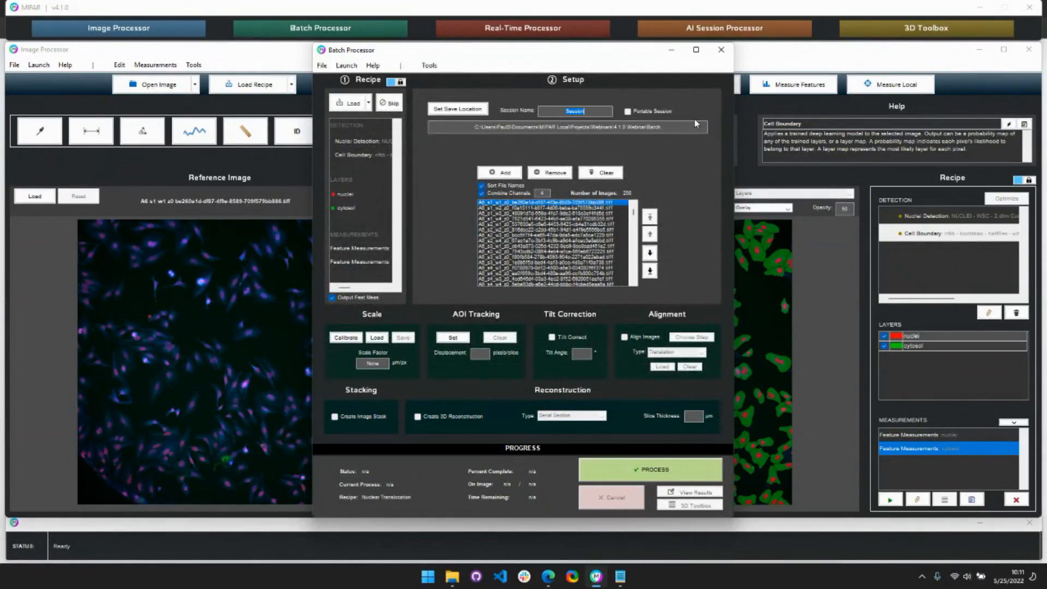
Name the session Complete_Cytosol_Webinar and start processing the batch.
text(Complete_Cytosol_Wa)
text(binar)
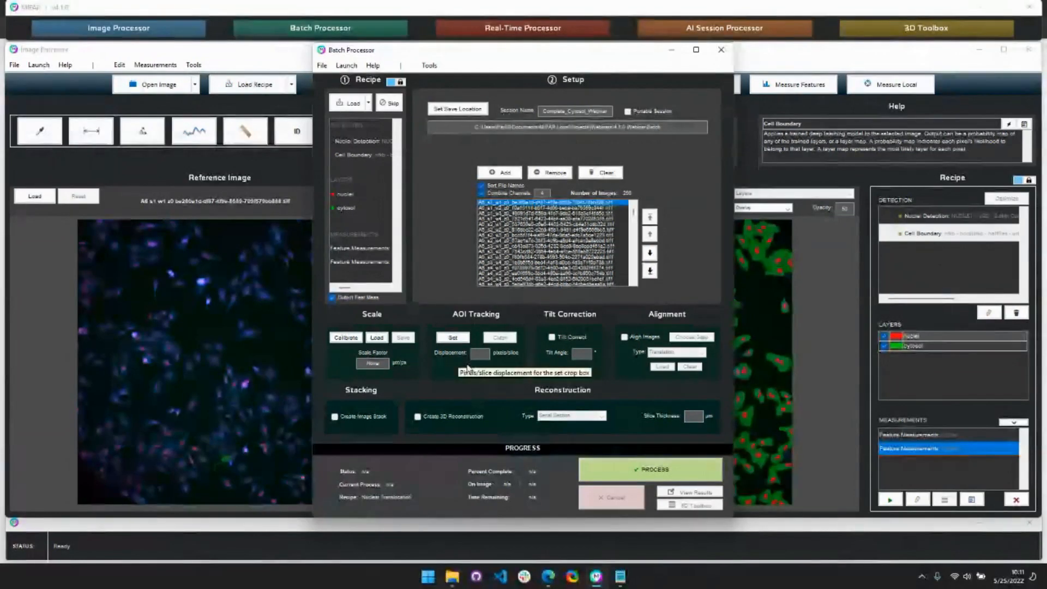
click(586, 469)
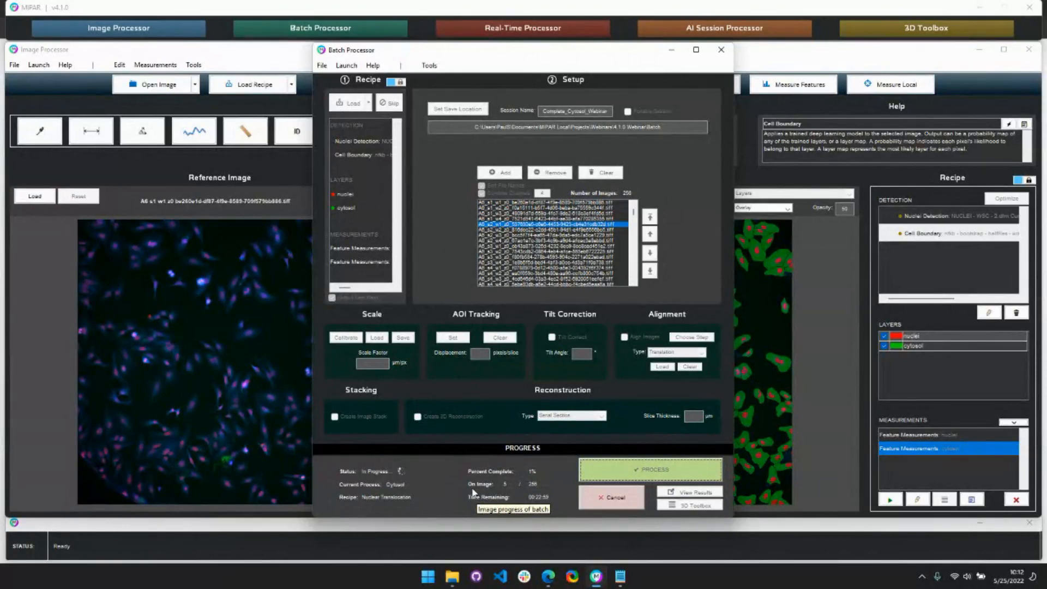
Cancel the running batch process and confirm the cancellation.
click(624, 500)
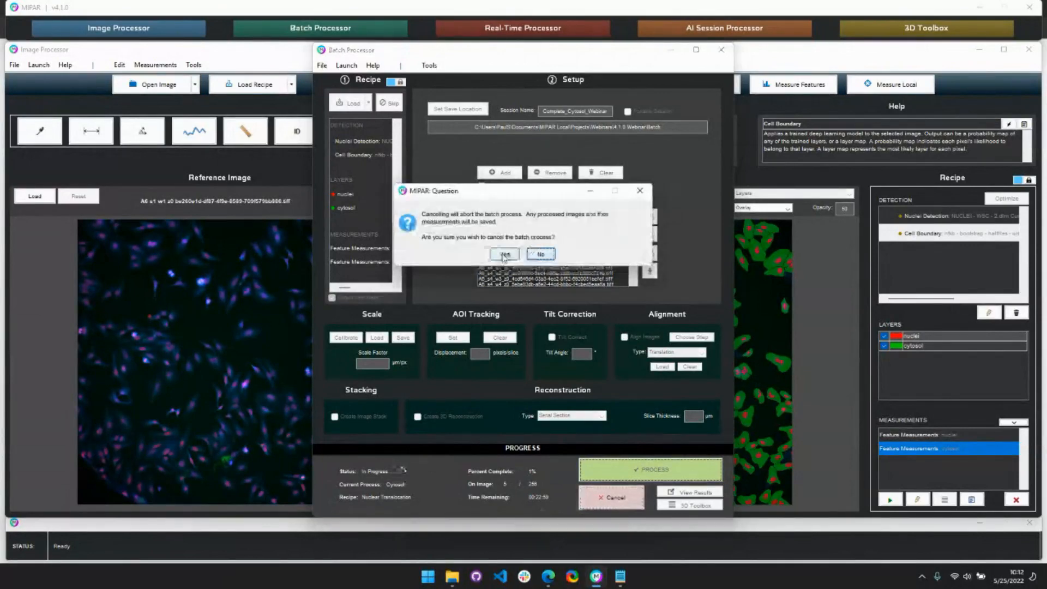
click(504, 255)
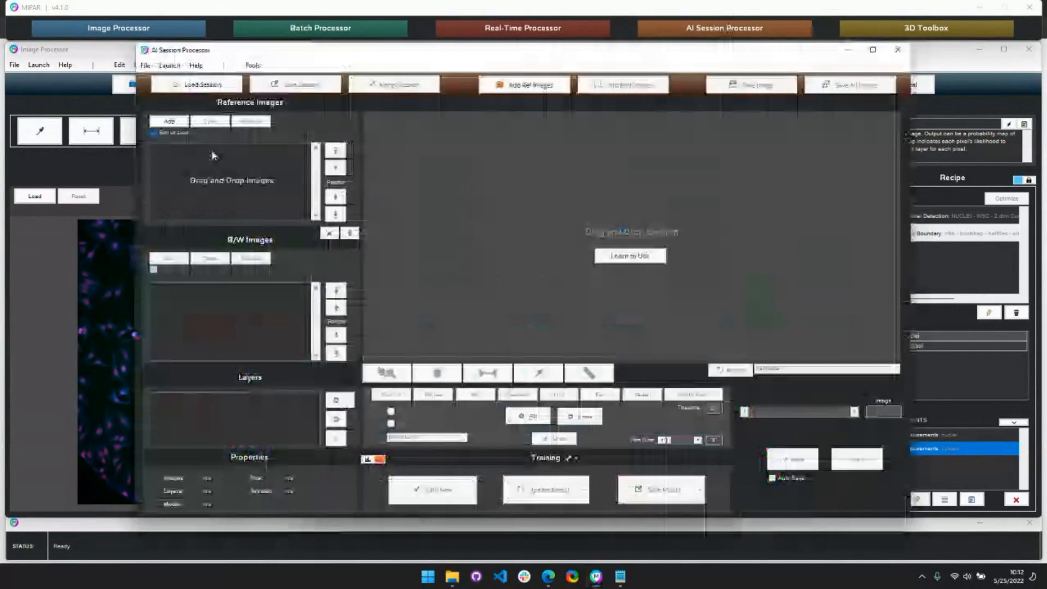
Load the Cytosol.ssn session from the Cytosol folder inside Batch into the AI Session Processor.
double_click(284, 147)
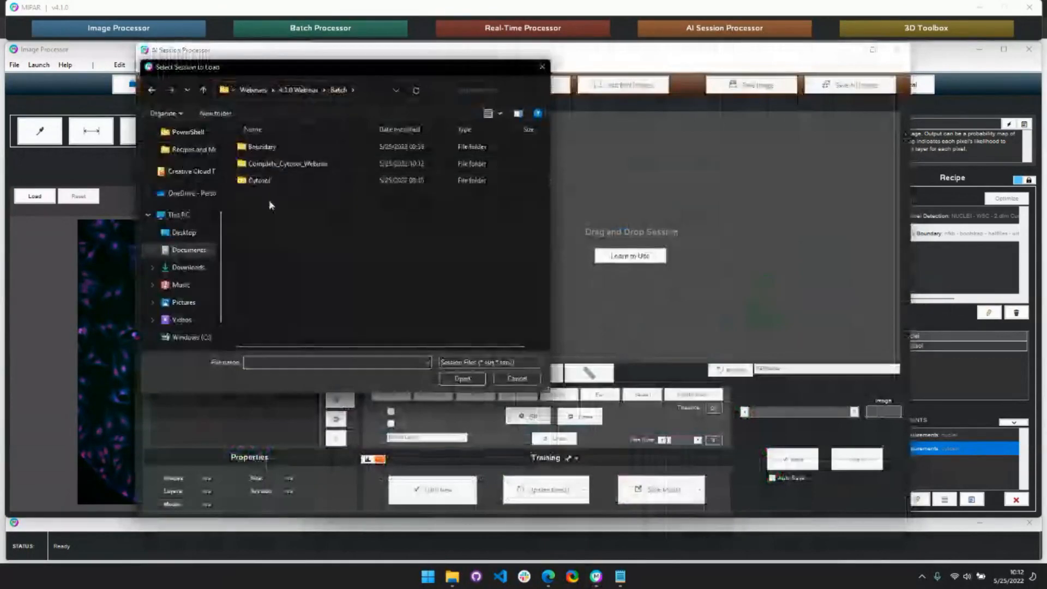
double_click(266, 181)
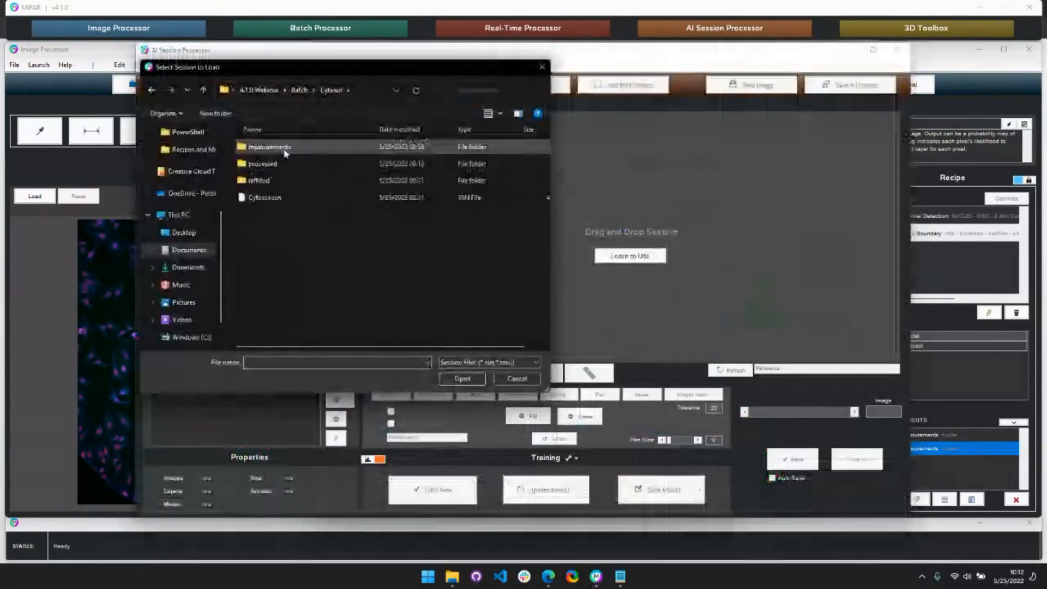
double_click(264, 198)
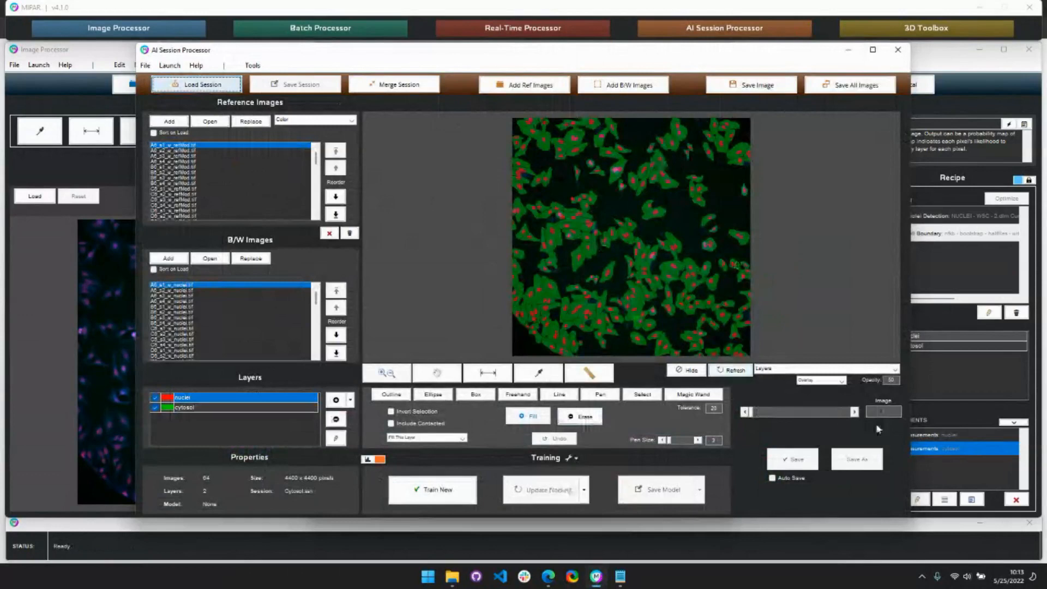
Examine the nuclei and cytosol segmentation on several images across the different wells of the loaded session.
click(841, 415)
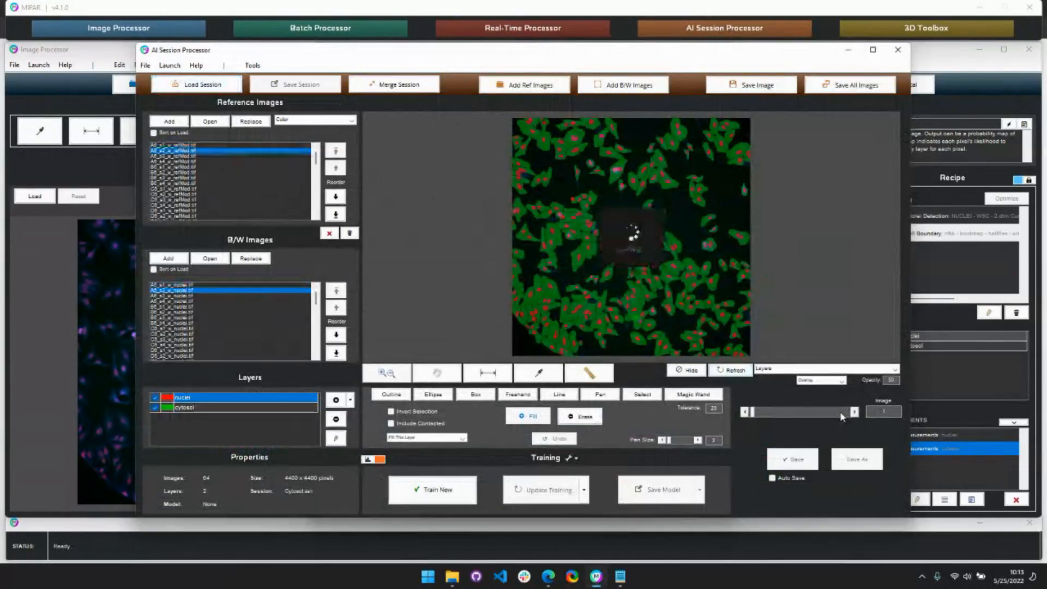
click(840, 412)
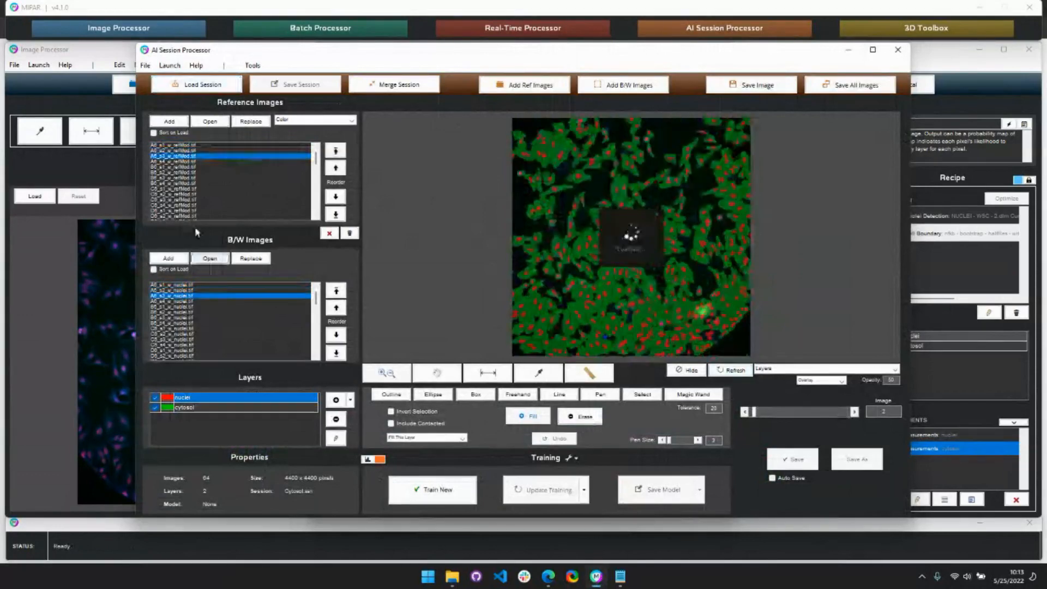
click(188, 168)
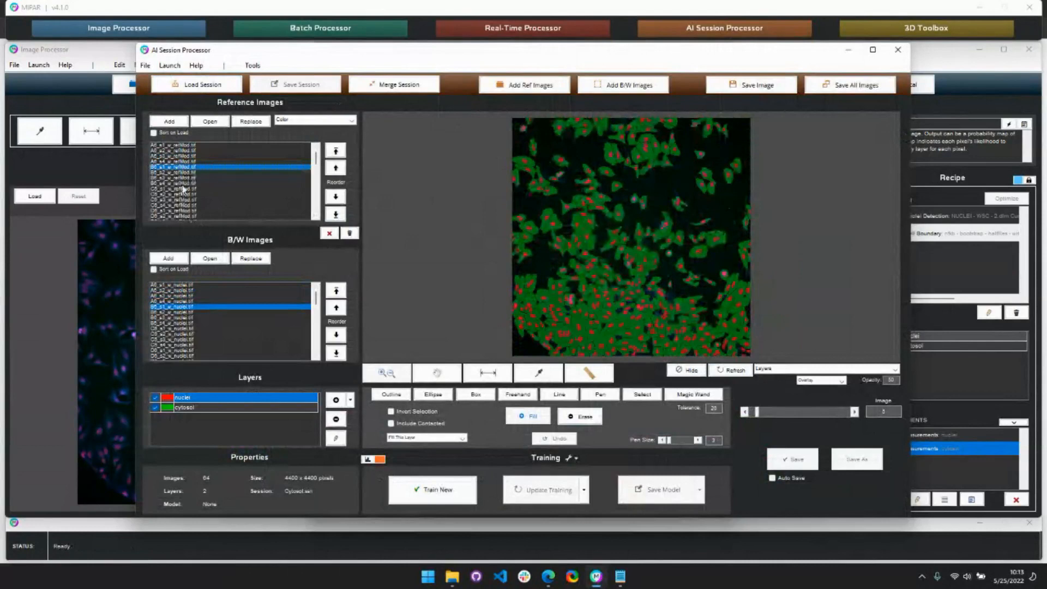
click(183, 189)
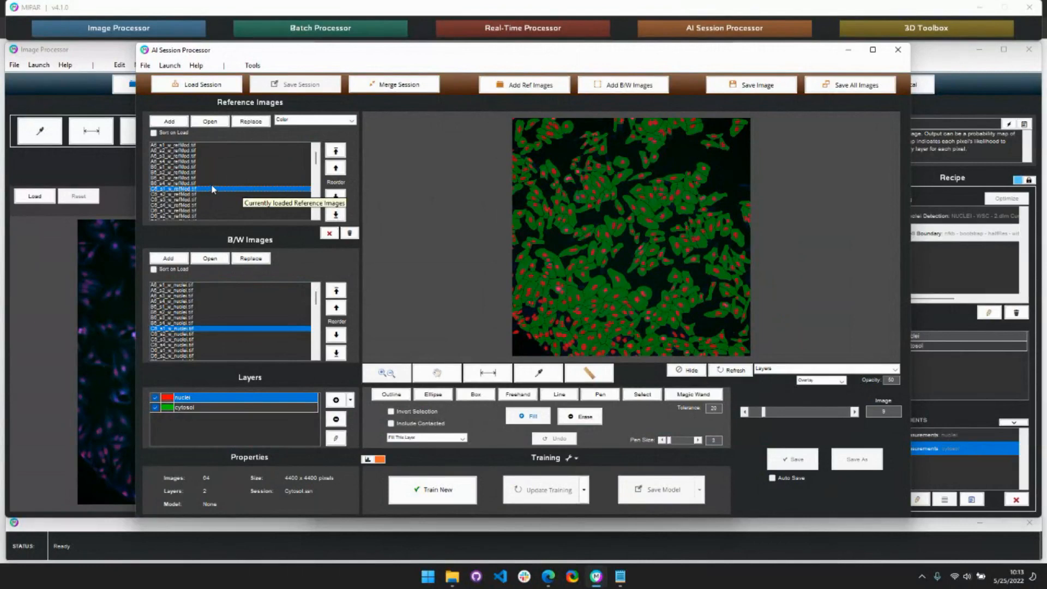
scroll(234, 173, down, 5)
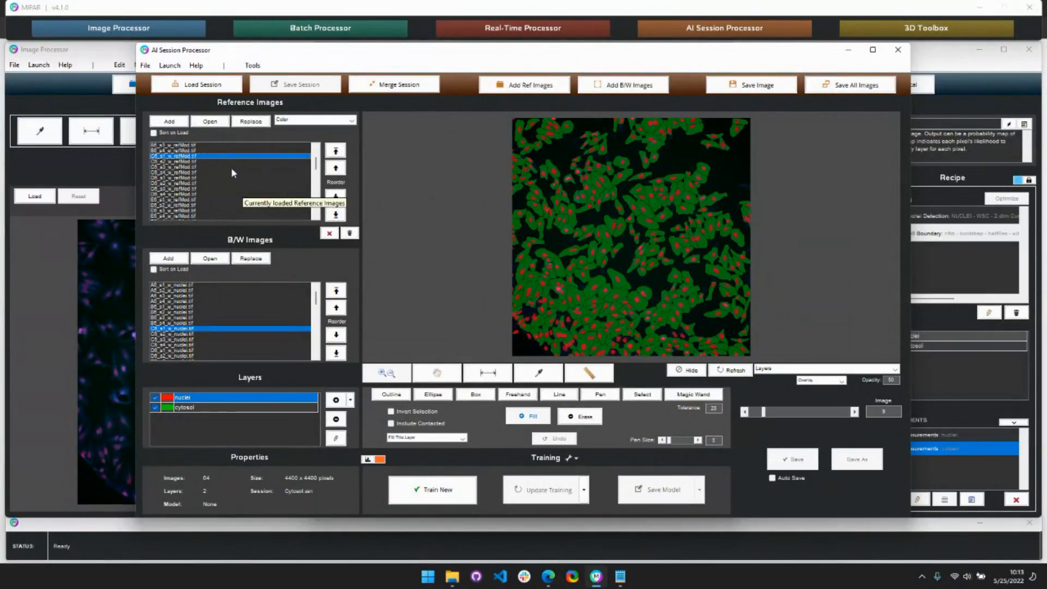
scroll(234, 178, up, 2)
scroll(231, 186, up, 7)
click(195, 200)
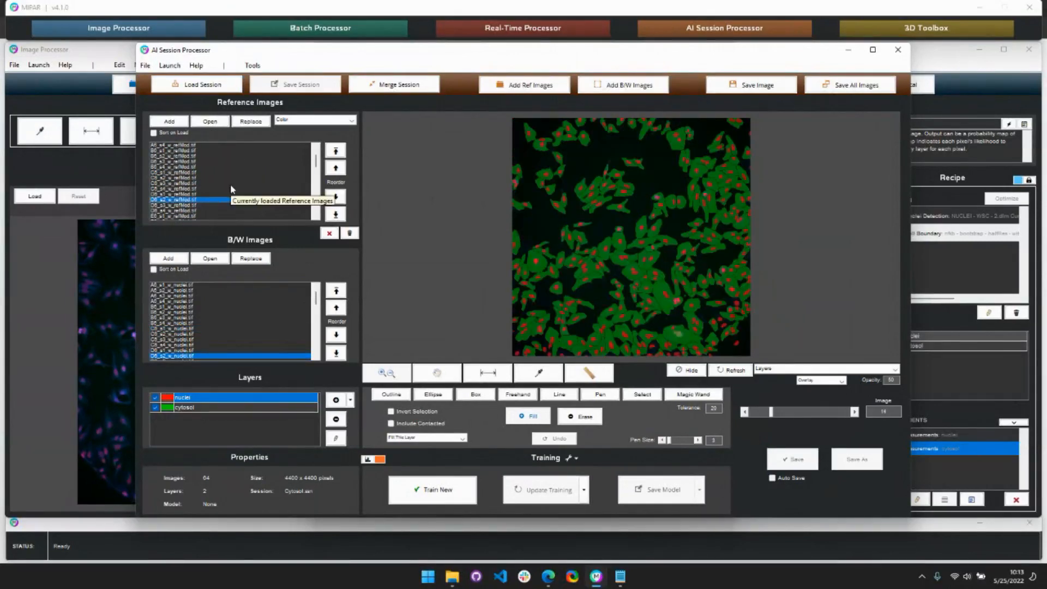
scroll(185, 203, down, 5)
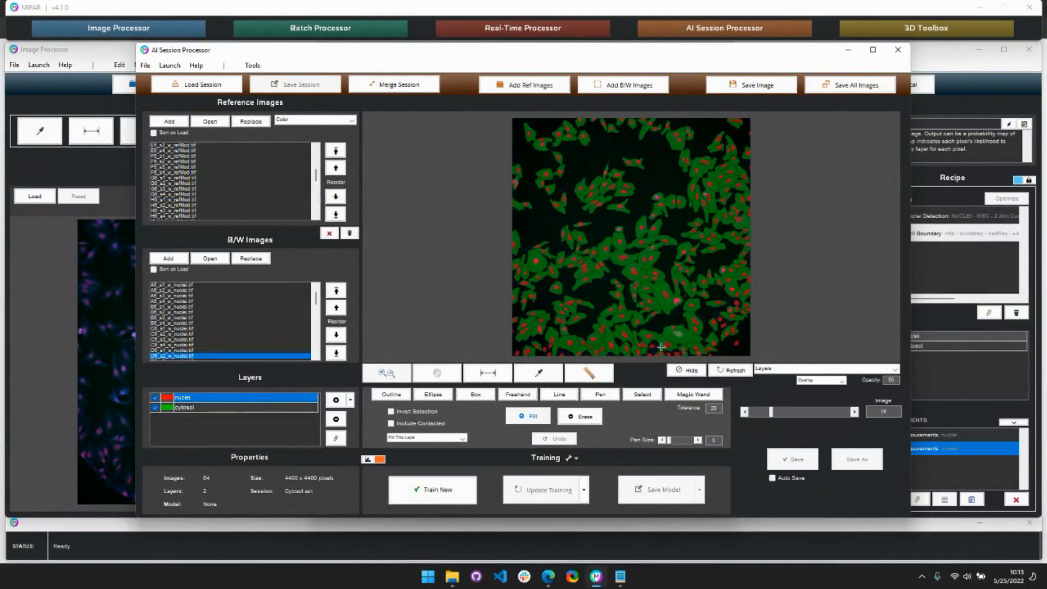
scroll(254, 206, up, 3)
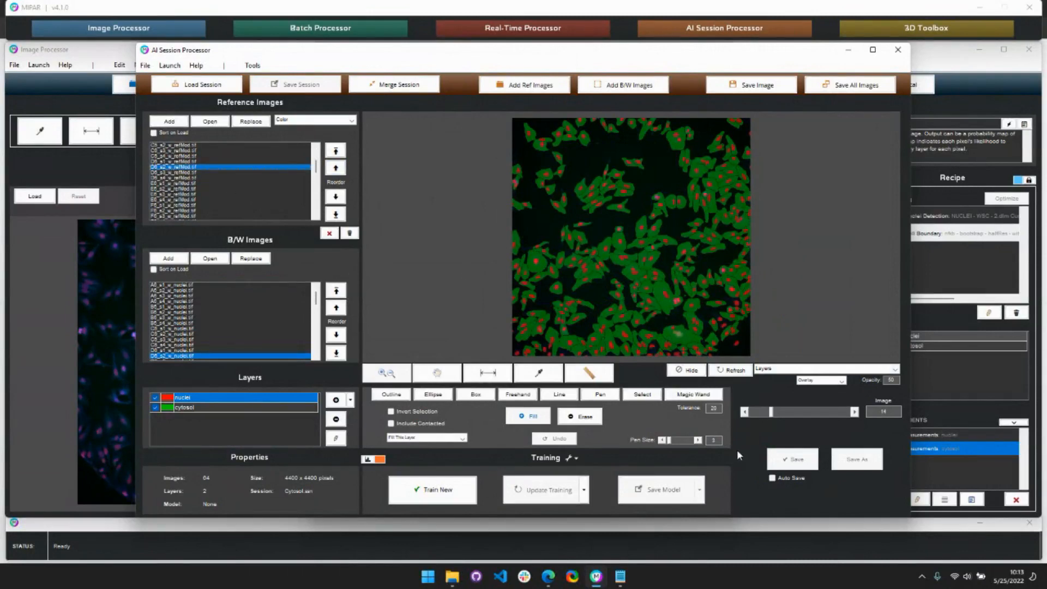
Switch to File Explorer and browse to the cytosol measurements folder inside Batch\Cytosol.
click(452, 577)
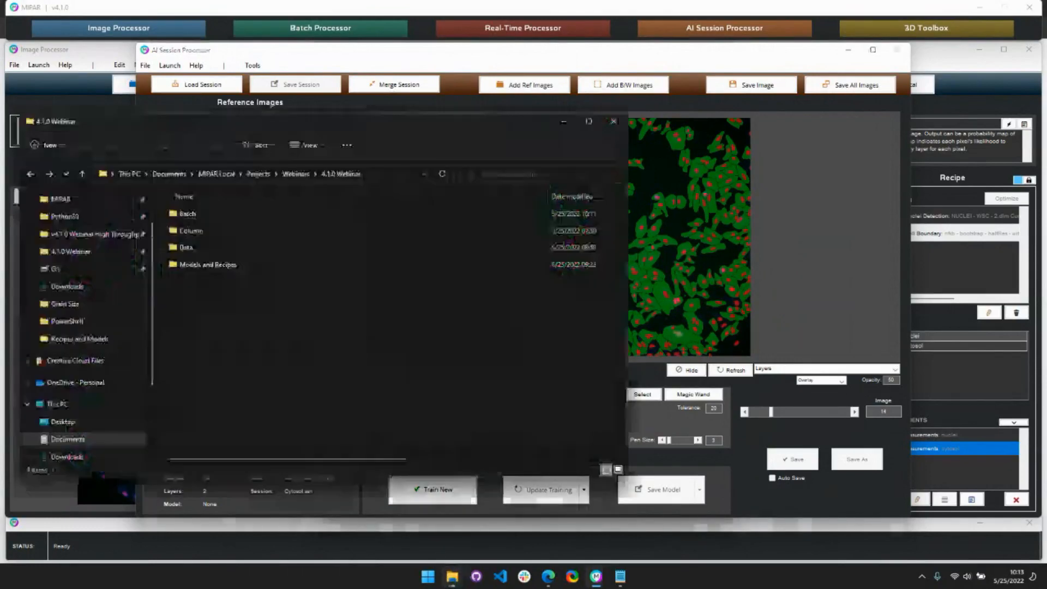
double_click(199, 214)
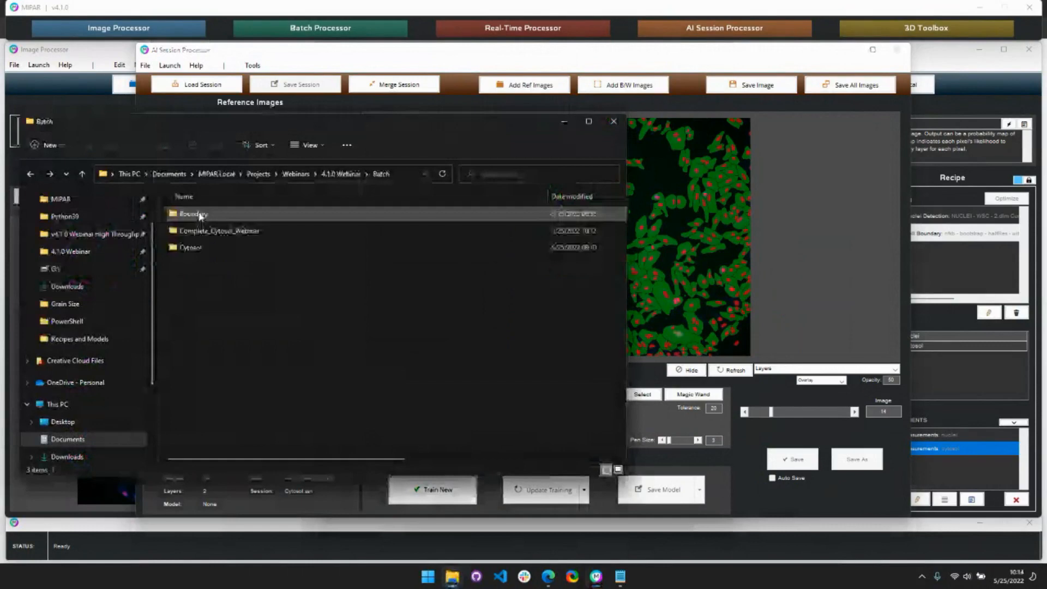
drag(417, 124, 567, 121)
double_click(342, 246)
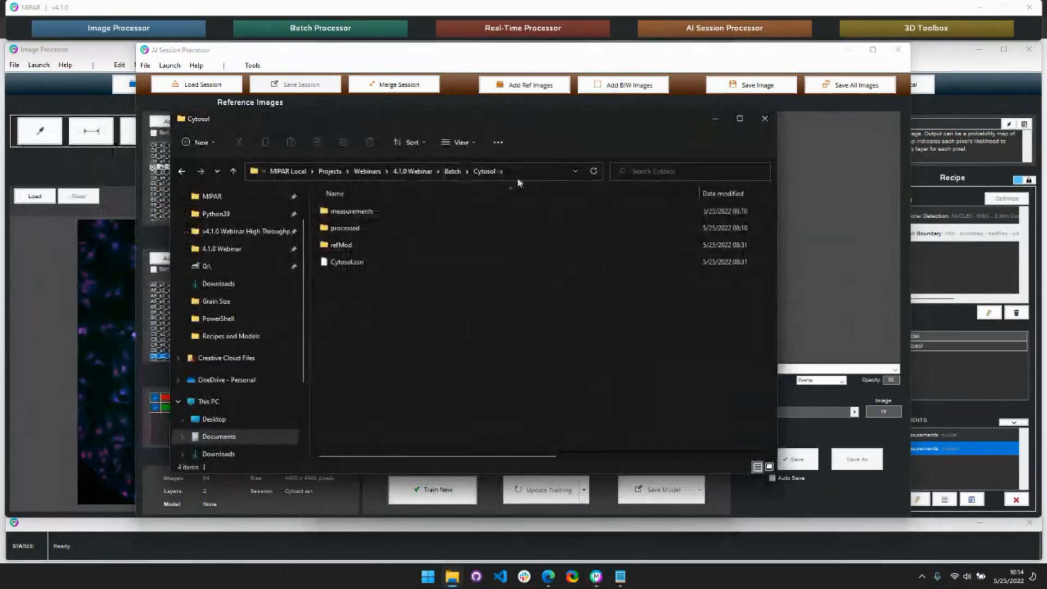
double_click(365, 212)
click(360, 227)
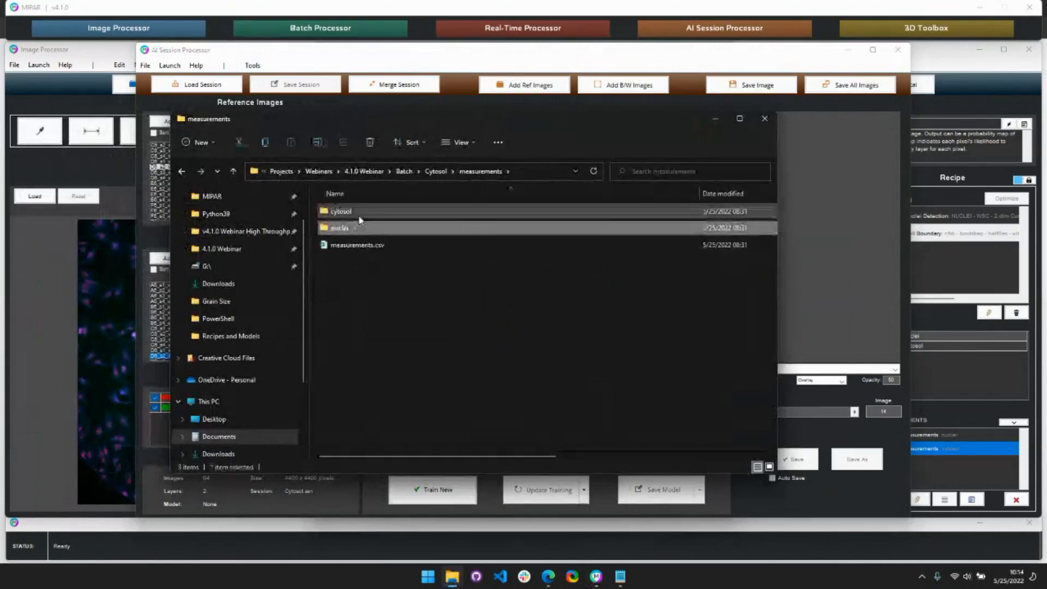
double_click(359, 213)
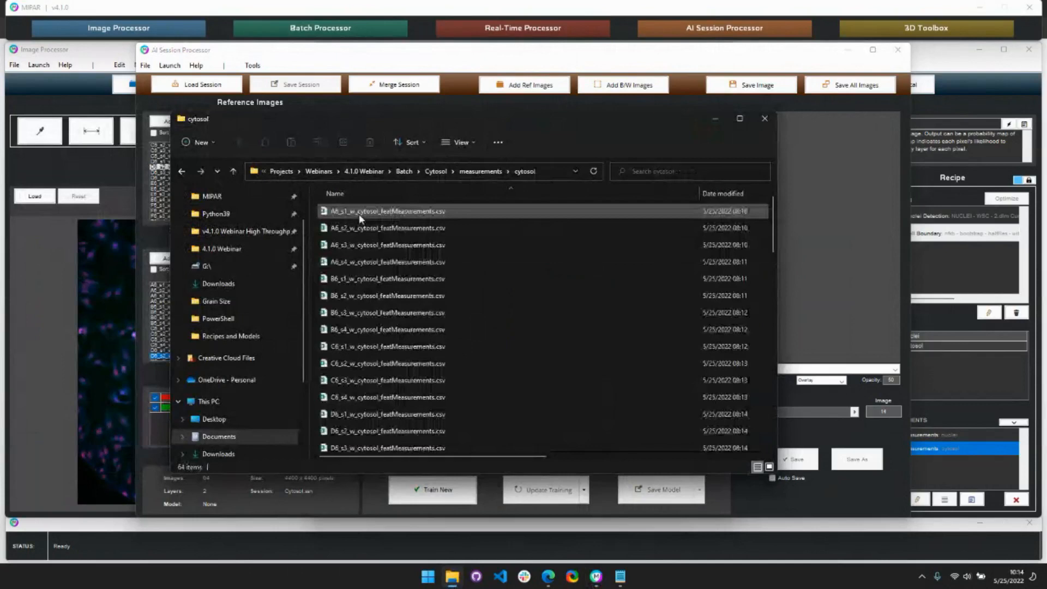
Open A6_s1_w_cytosol_featMeasurements.csv in Excel to inspect its per-feature measurements, and close it.
click(402, 213)
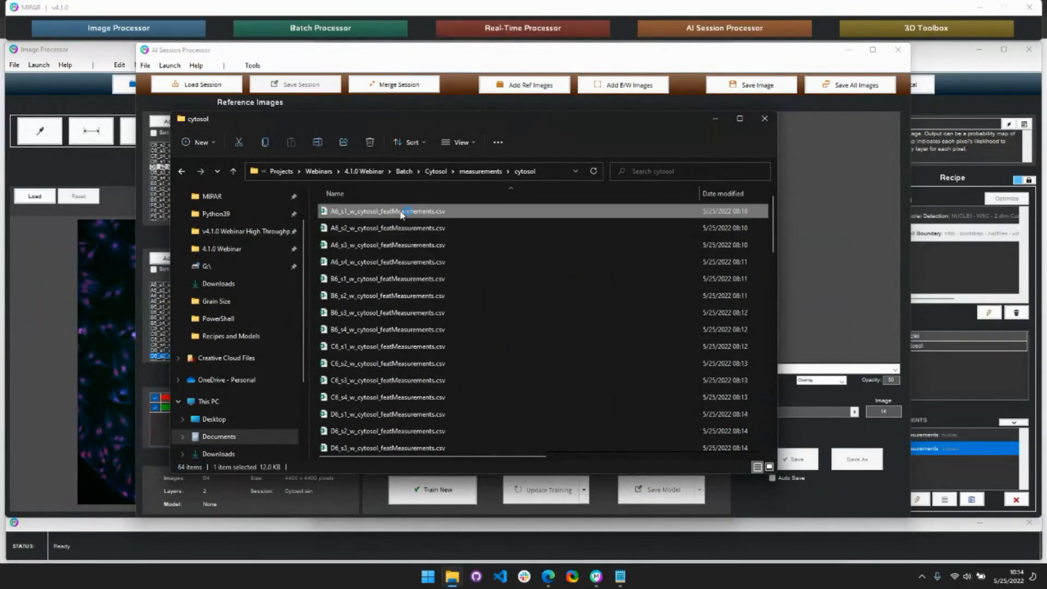
double_click(401, 213)
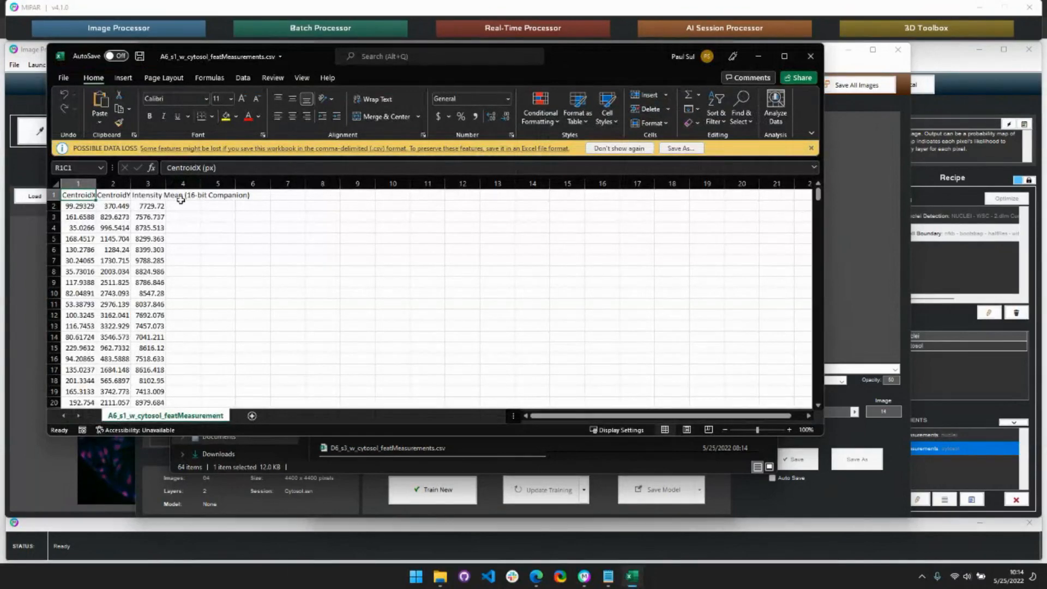
click(818, 58)
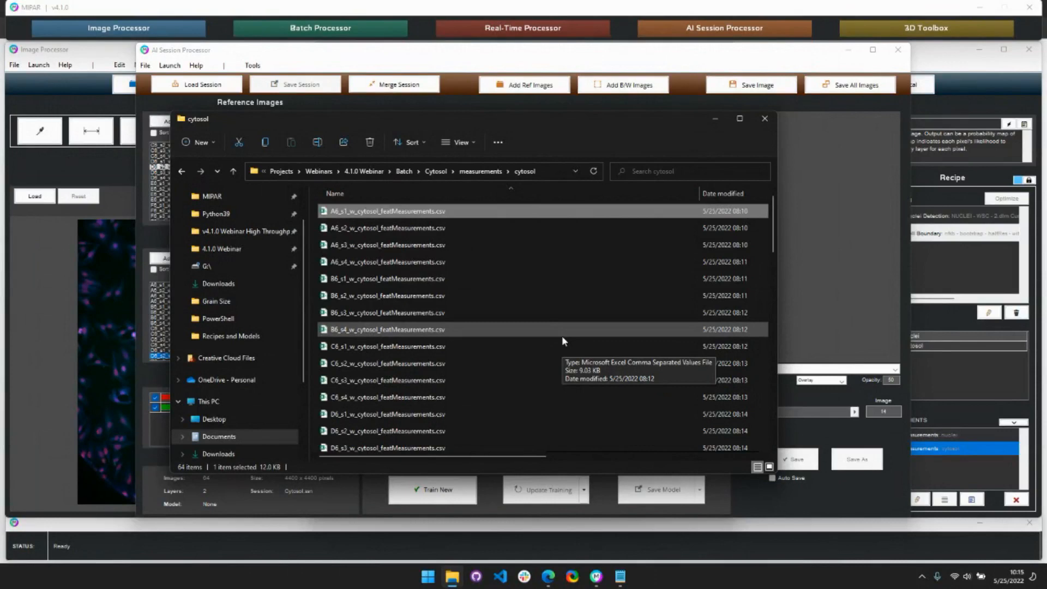
Return to the Image Processor, unlock the recipe for editing and disable the Channel Operation step that starts the cytosol section.
click(929, 312)
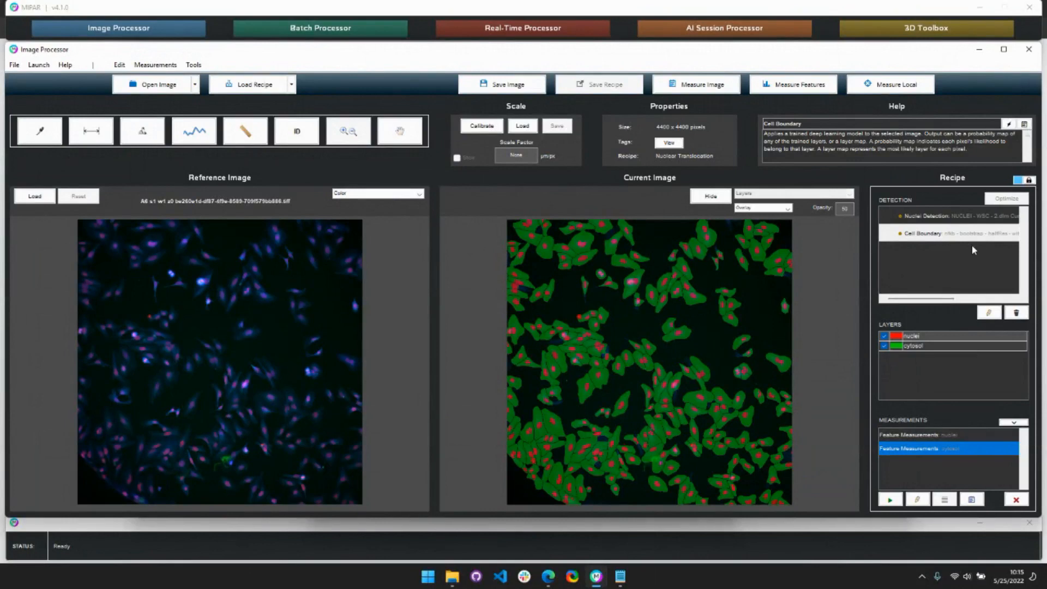
click(1031, 180)
scroll(942, 319, up, 3)
click(941, 230)
click(990, 397)
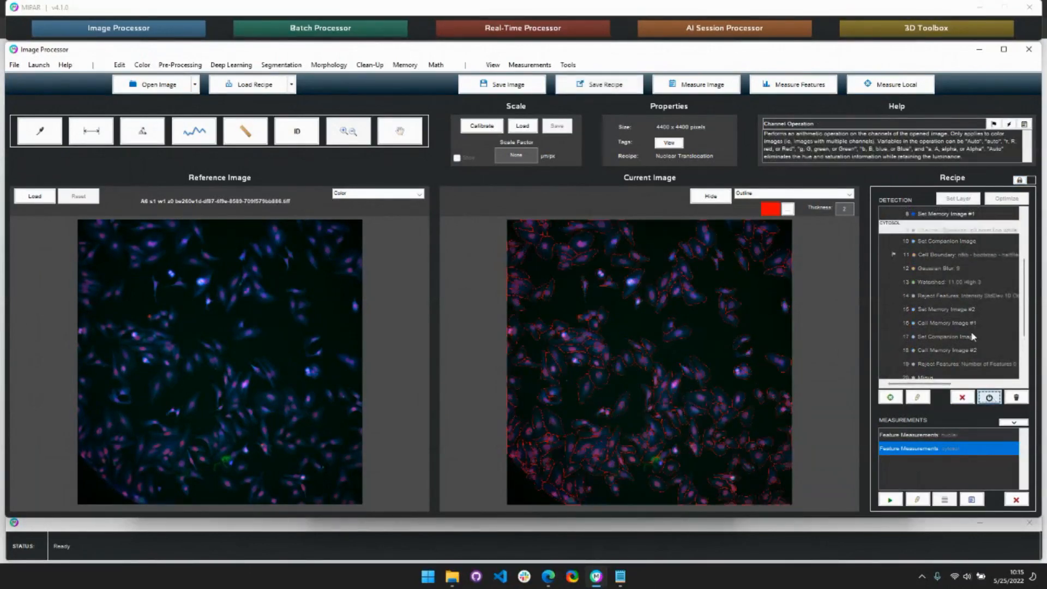
Go back to the Set Memory Image #1 step of the nuclei section and show the current image as an overlay.
scroll(960, 280, up, 3)
click(940, 310)
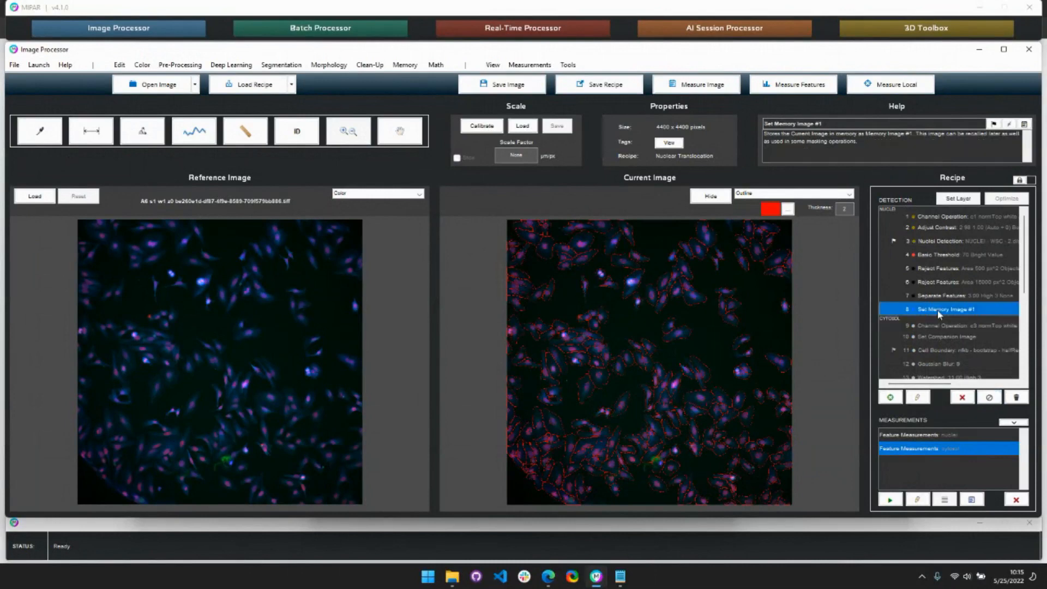
click(742, 195)
click(747, 210)
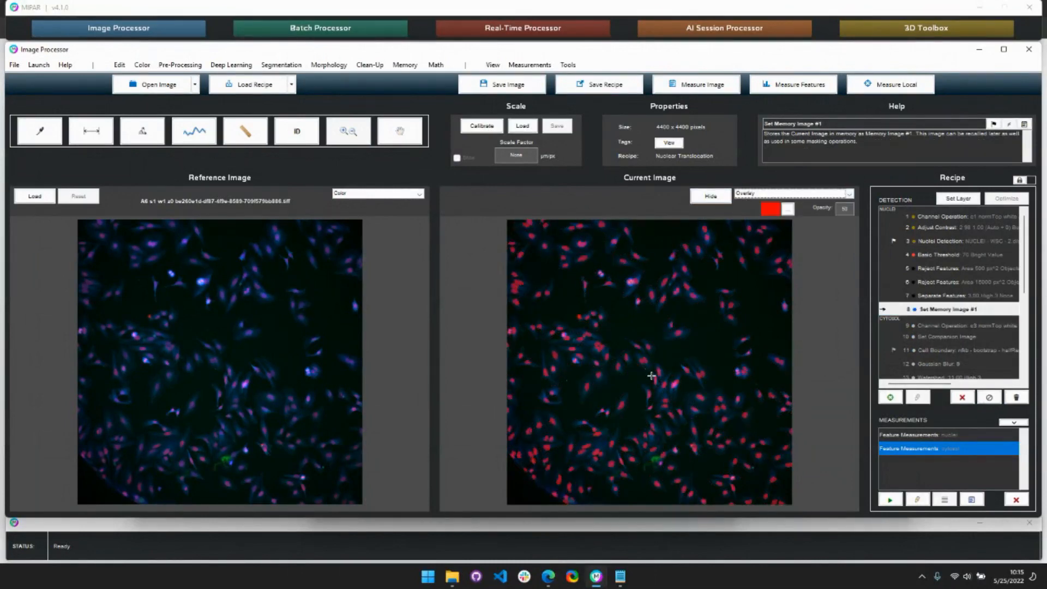
Set the nuclei selection as the Companion Image and apply a Retain Dilation with a depth of 3.
click(408, 72)
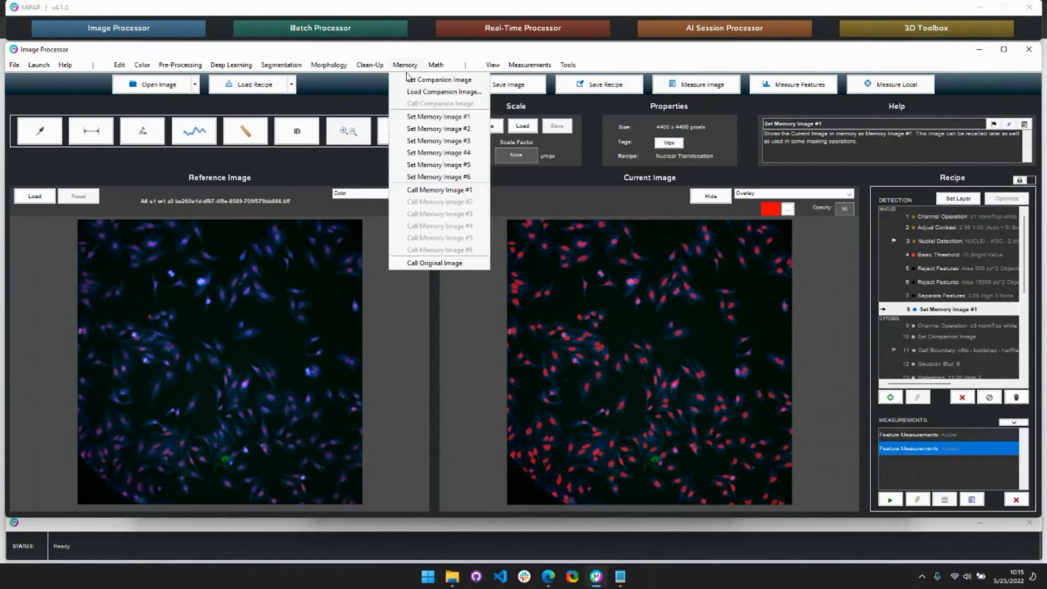
click(403, 75)
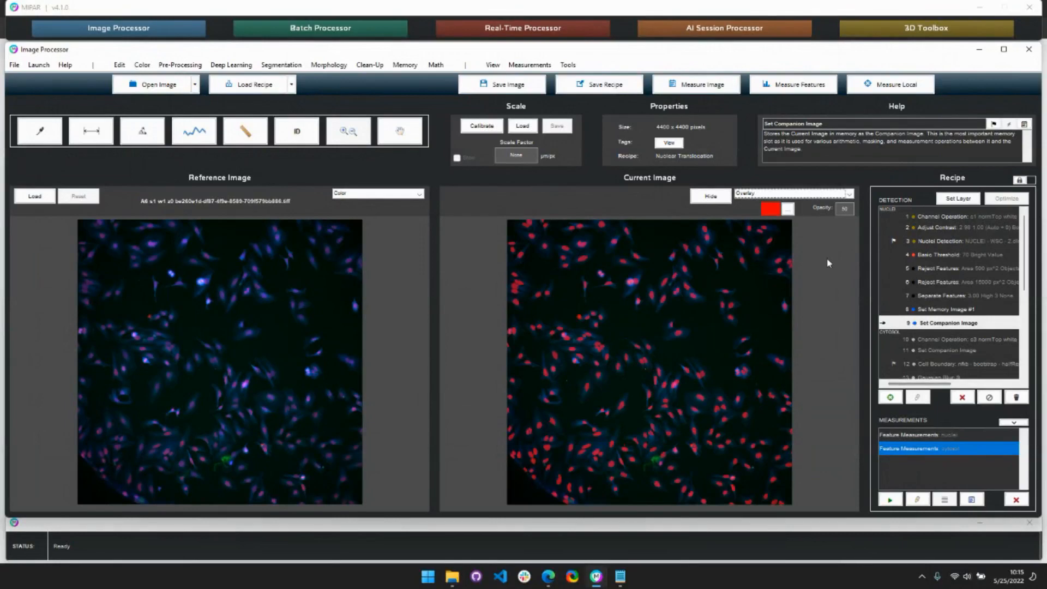
click(342, 66)
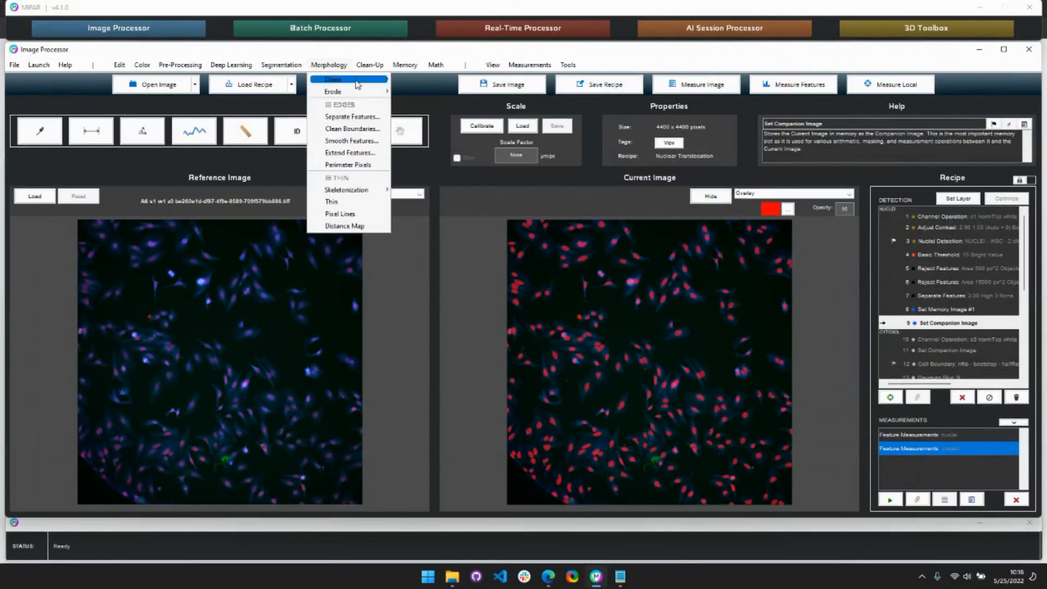
mouse_move(371, 81)
click(419, 103)
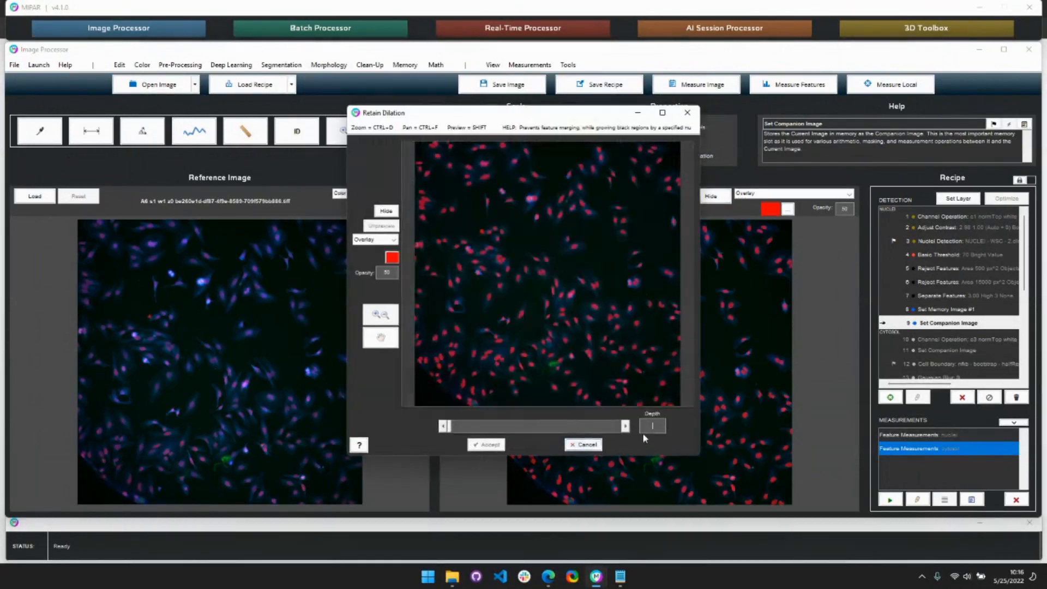
click(486, 444)
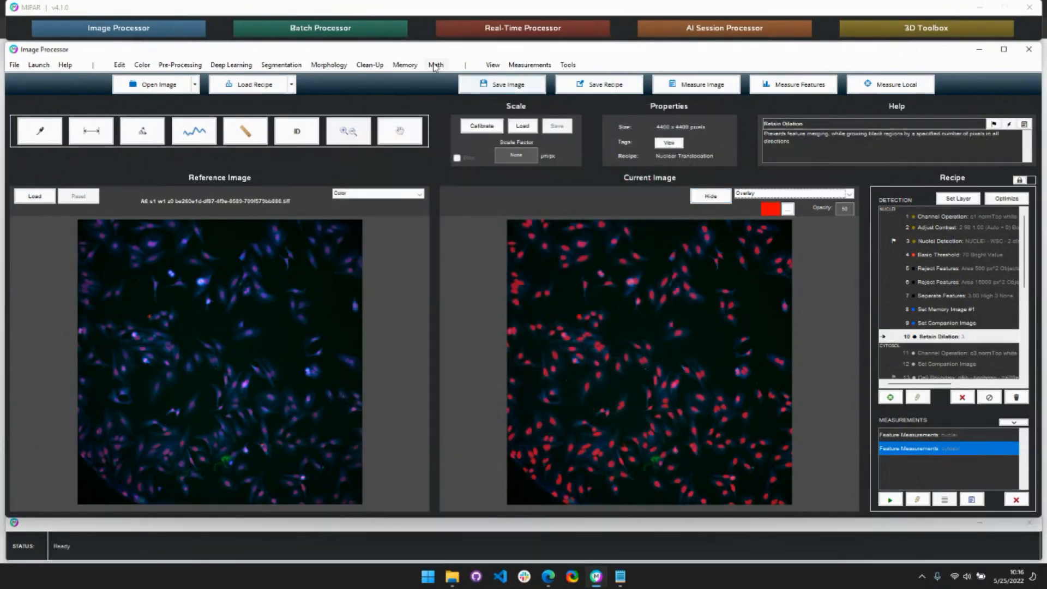
Subtract the Companion Image from the dilated nuclei with Minus and store the resulting rings as Memory Image #3.
click(434, 65)
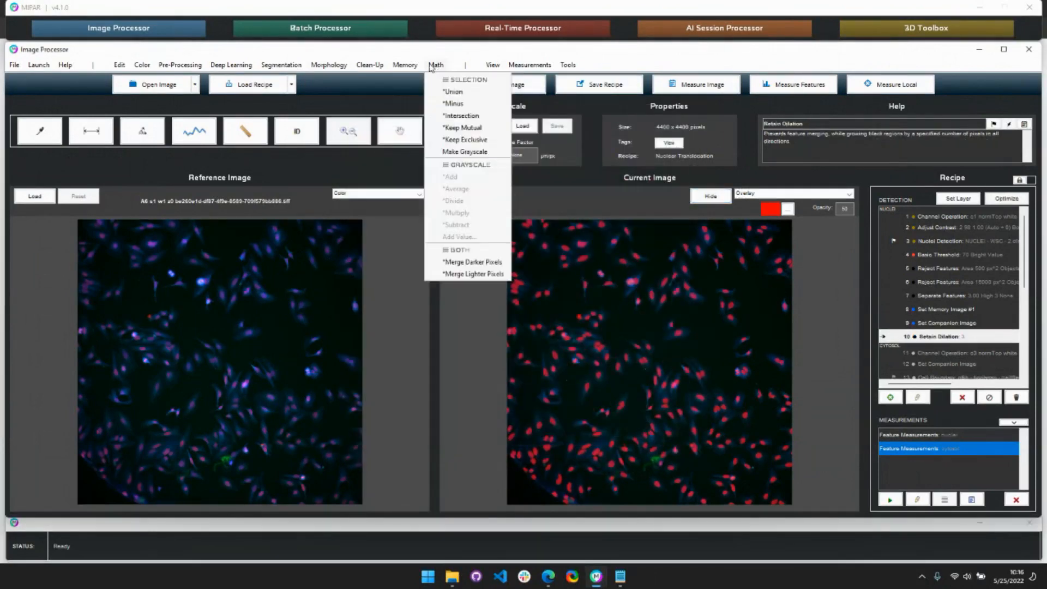
click(457, 106)
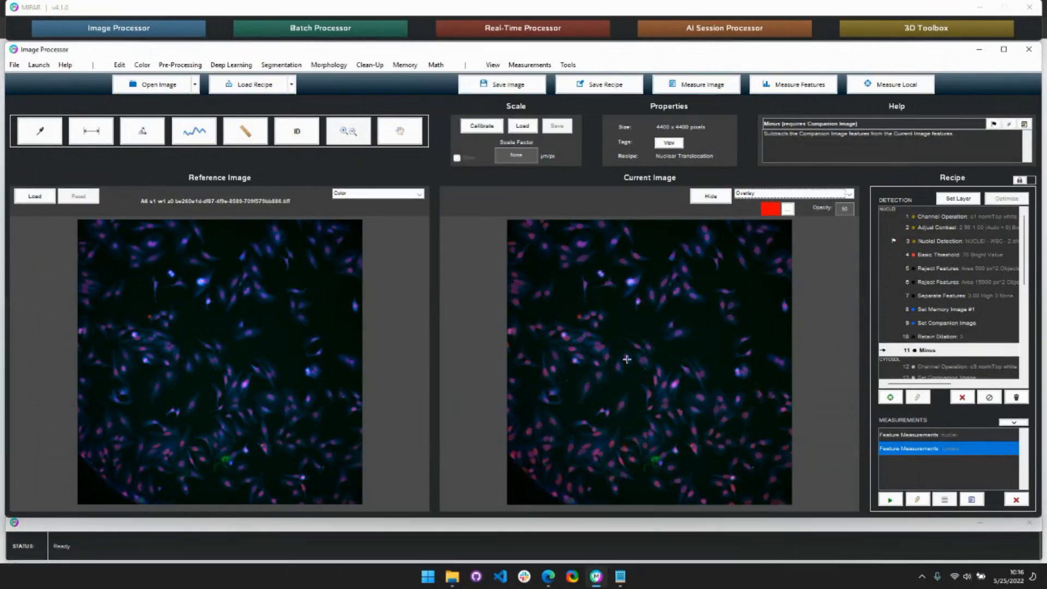
drag(649, 366, 652, 369)
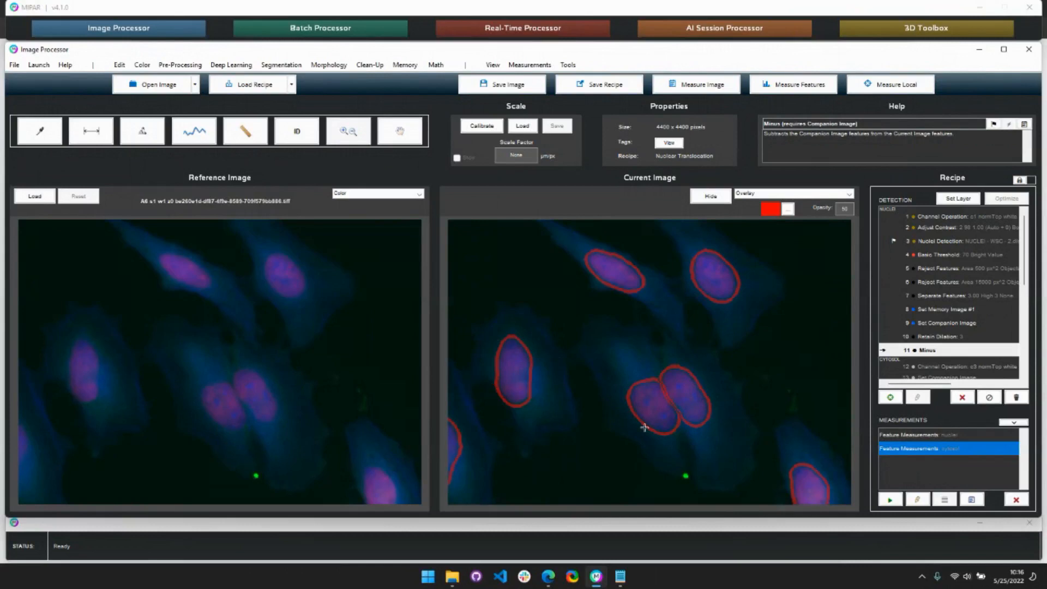
click(404, 65)
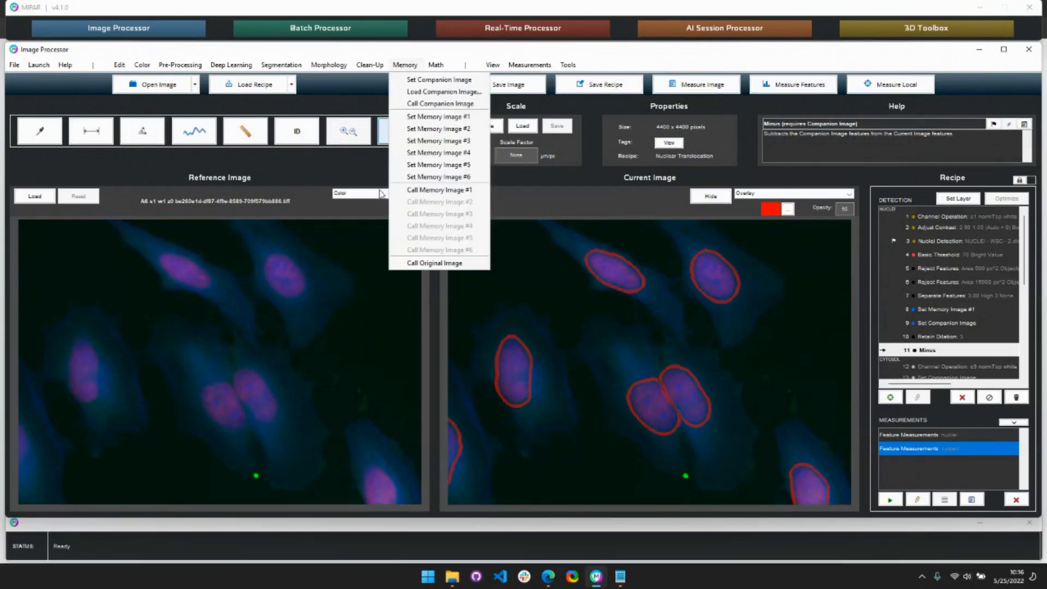
click(451, 141)
Delete the disabled cytosol section of the recipe, from its Channel Operation through its Set Memory Image #3 step.
scroll(952, 316, down, 2)
click(946, 300)
scroll(946, 301, down, 3)
shift+click(939, 338)
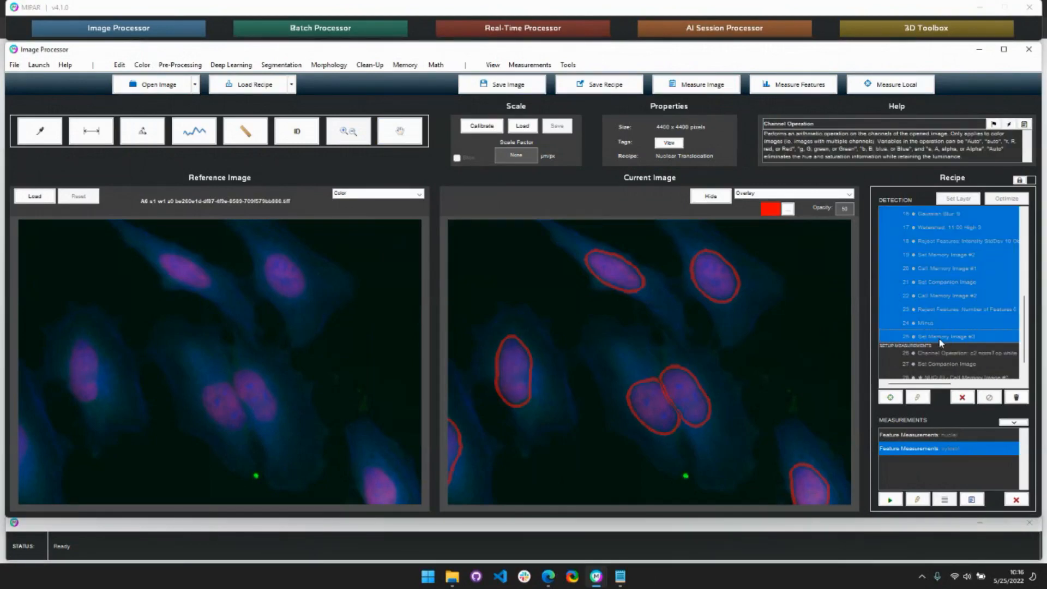
click(963, 399)
scroll(979, 346, up, 1)
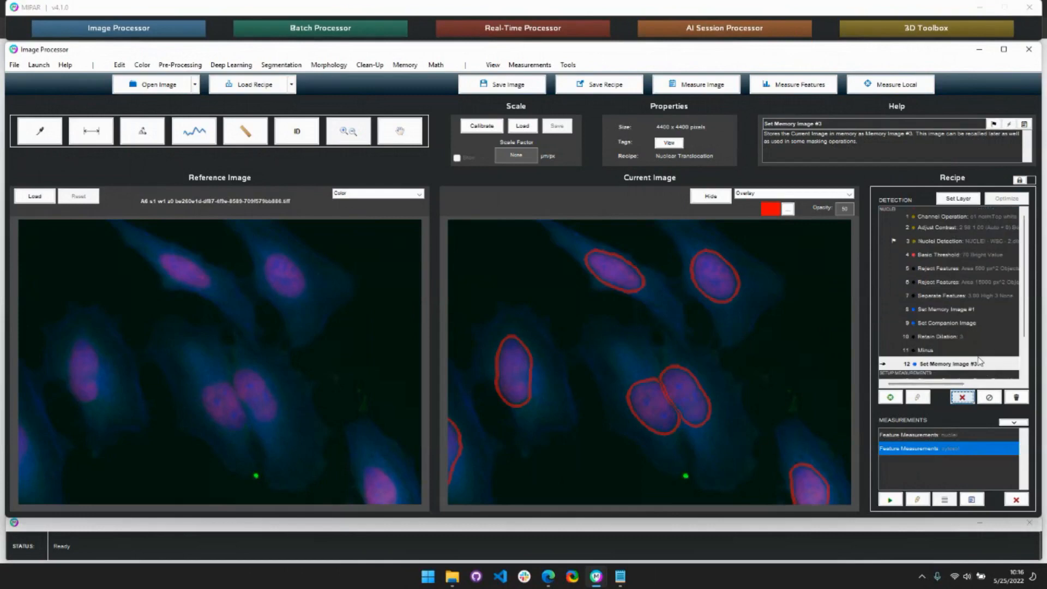
Re-enable the Setup Measurements steps up to the CYTOSOL Call Memory Image #3 and lock the recipe to show its layers.
scroll(980, 360, down, 1)
click(971, 373)
click(989, 398)
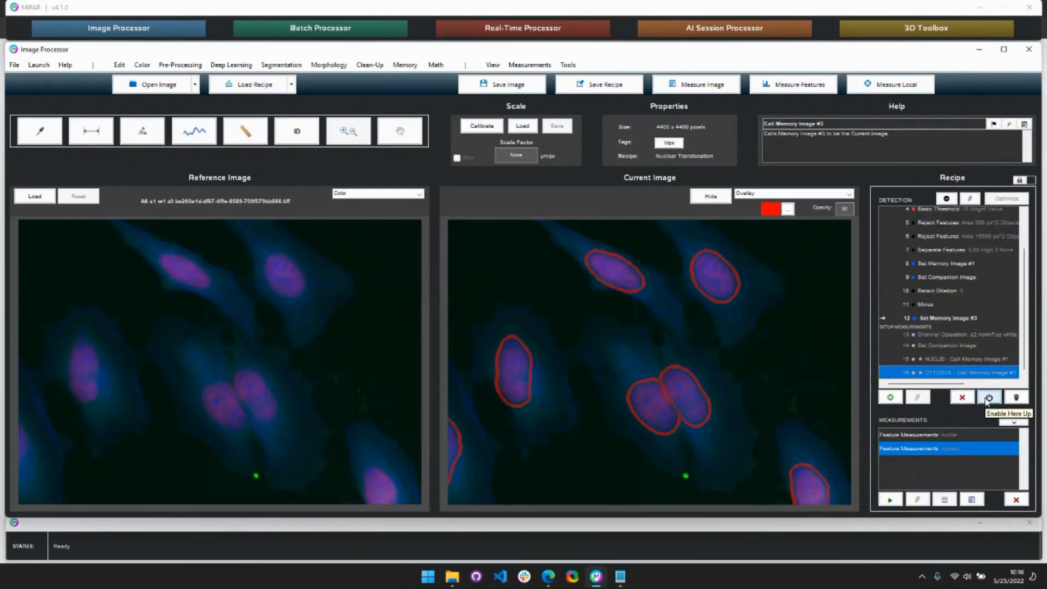
click(956, 318)
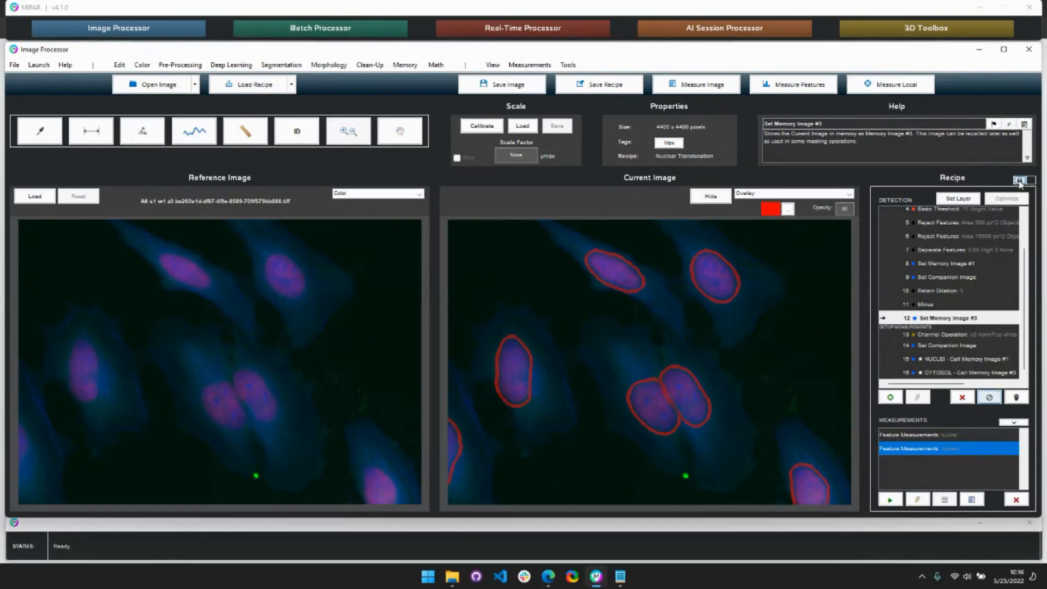
click(1020, 181)
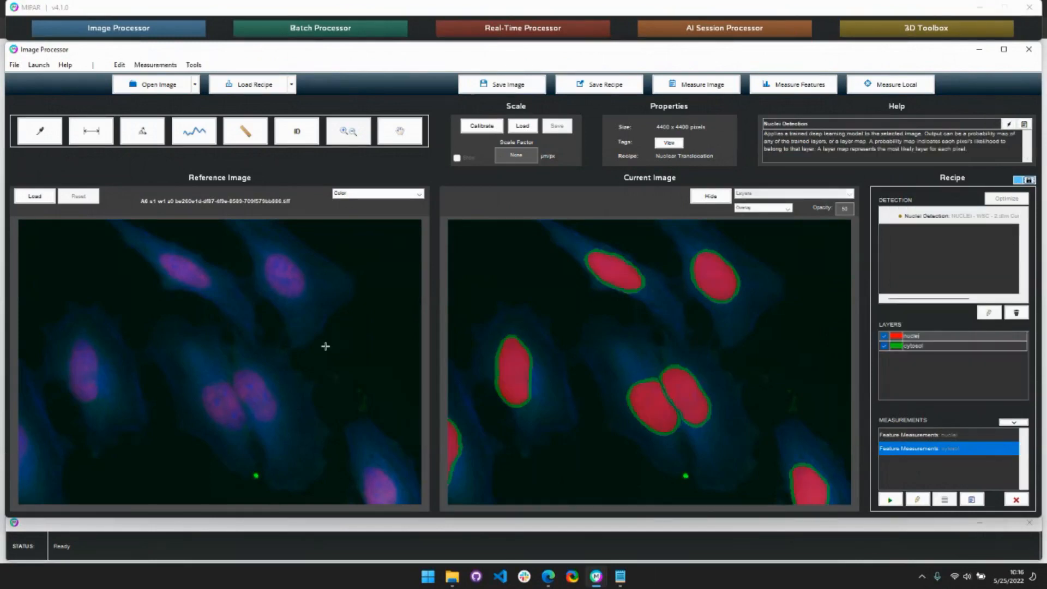
View the nuclei and cytosol layer measurements, compare their mean intensities, and close the results.
scroll(326, 347, down, 5)
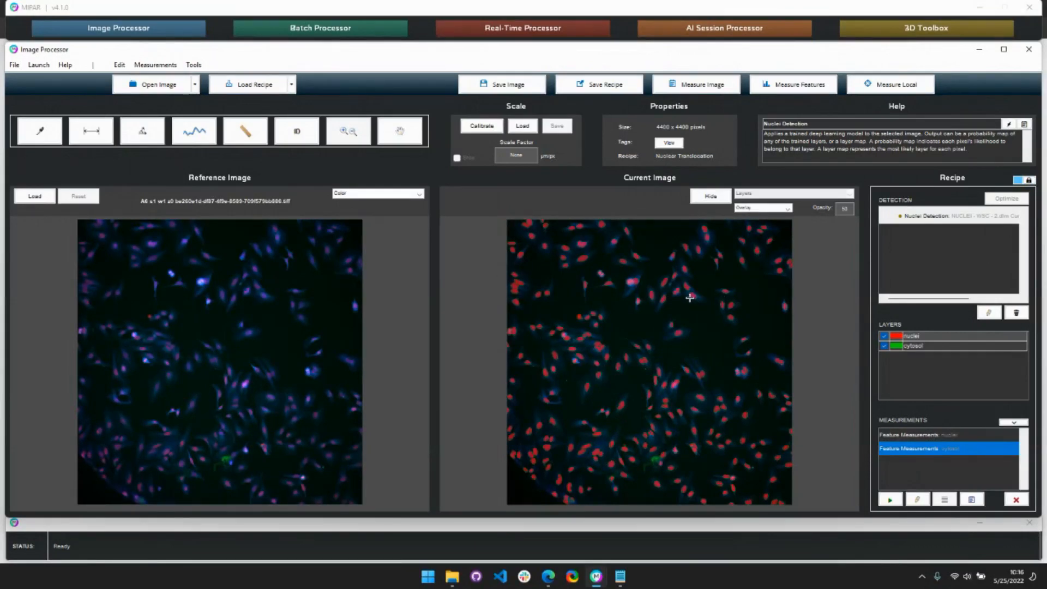
click(971, 498)
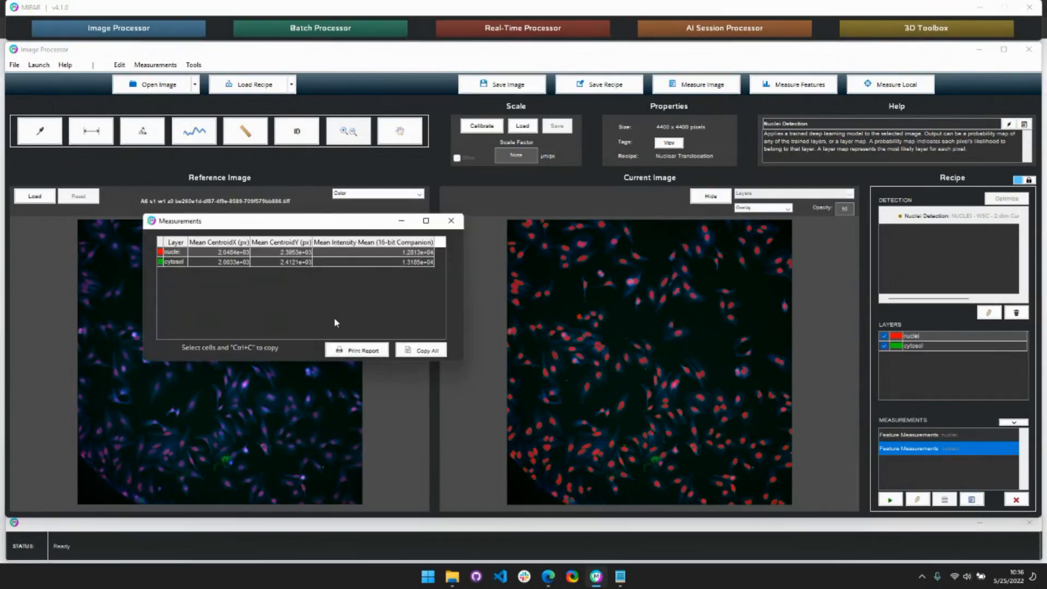
drag(398, 253, 398, 263)
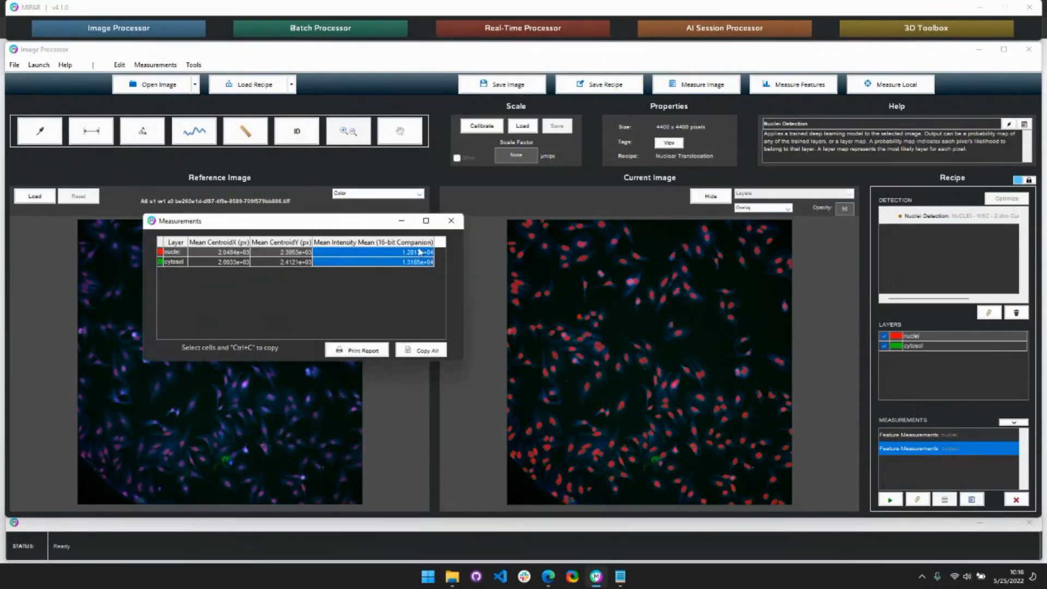
click(451, 222)
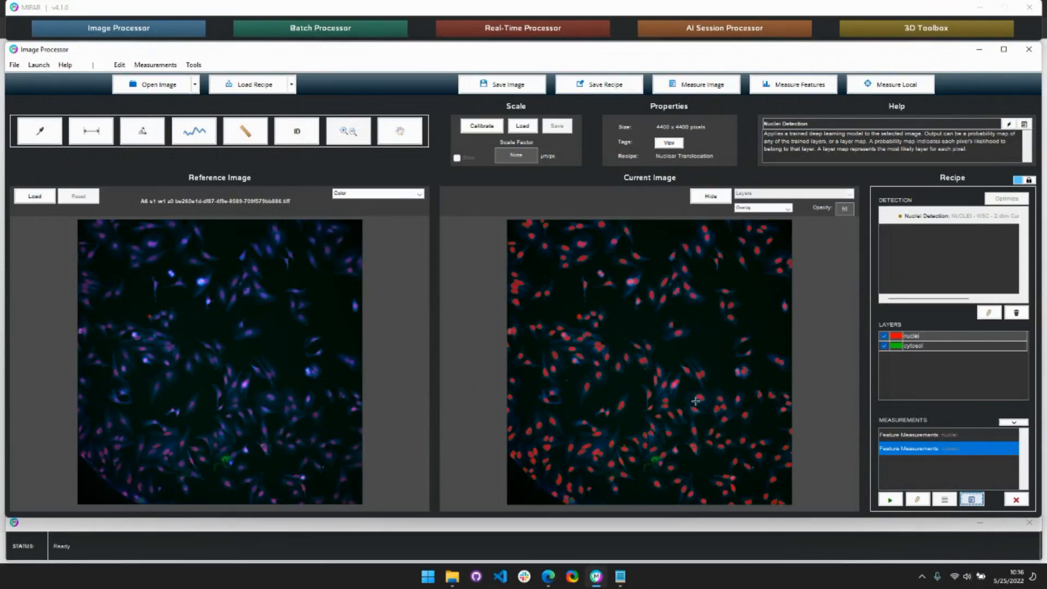
Save the recipe as Nuclear Translocation_Boundary.rcp in the Models and Recipes folder, replacing the existing file.
click(582, 87)
click(582, 104)
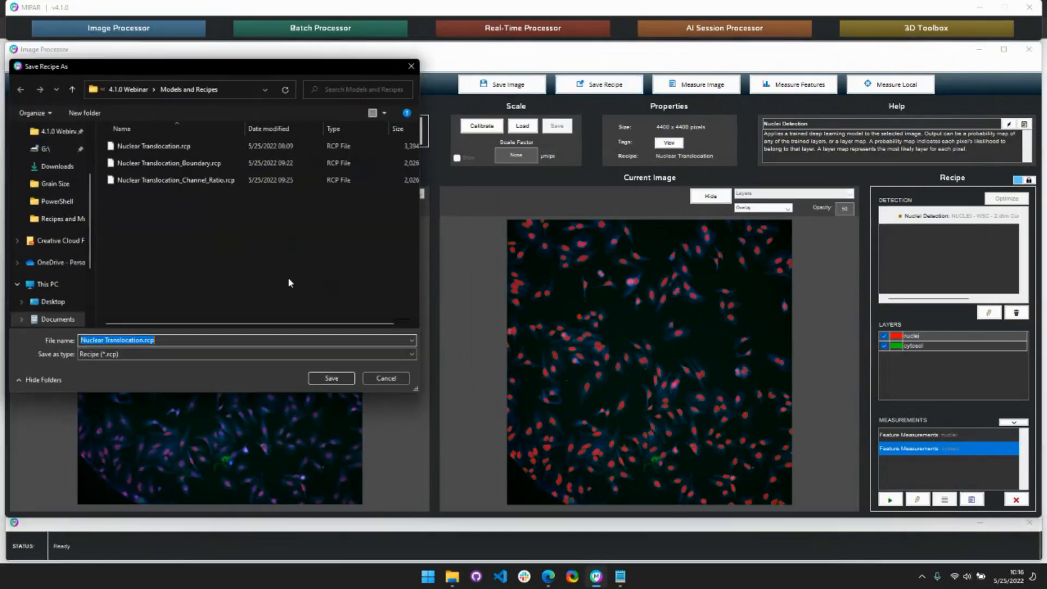
double_click(178, 165)
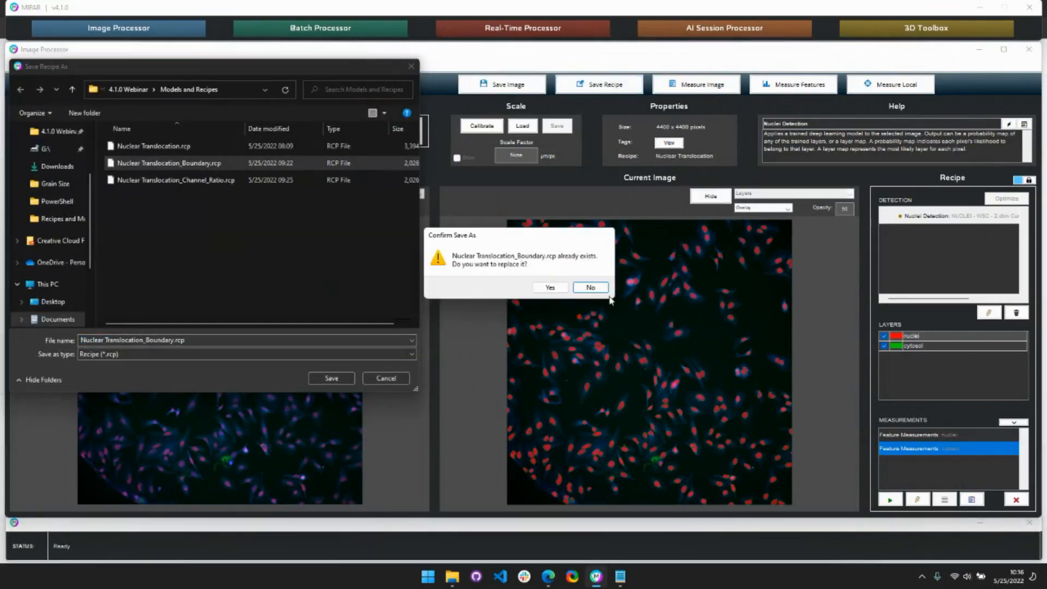
click(562, 289)
Open the Batch Processor with the Nuclear Translocation_Boundary recipe and enable feature measurement output and combining of 4 channels.
click(38, 64)
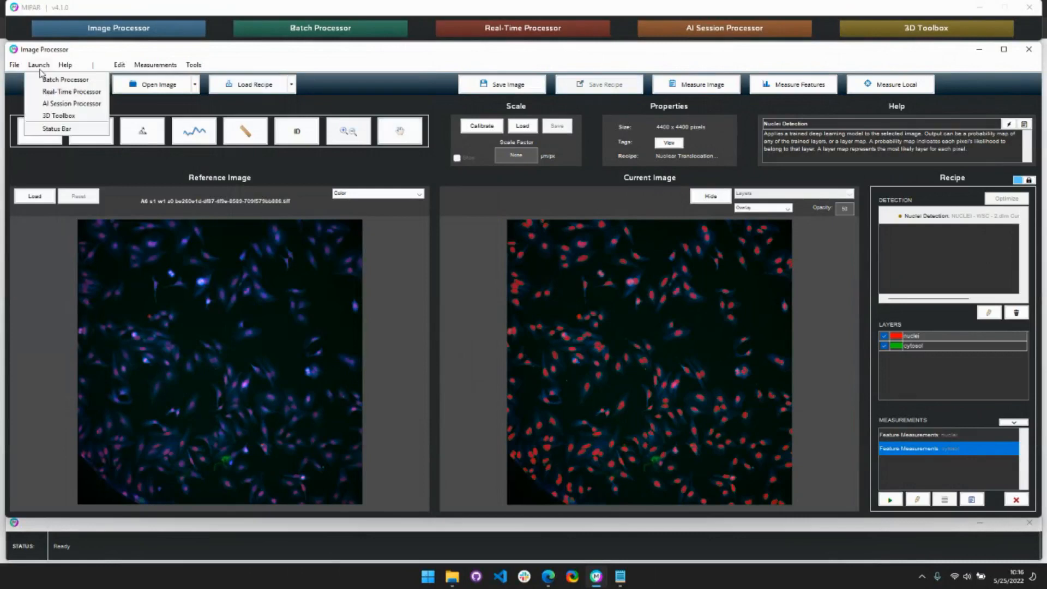
click(40, 82)
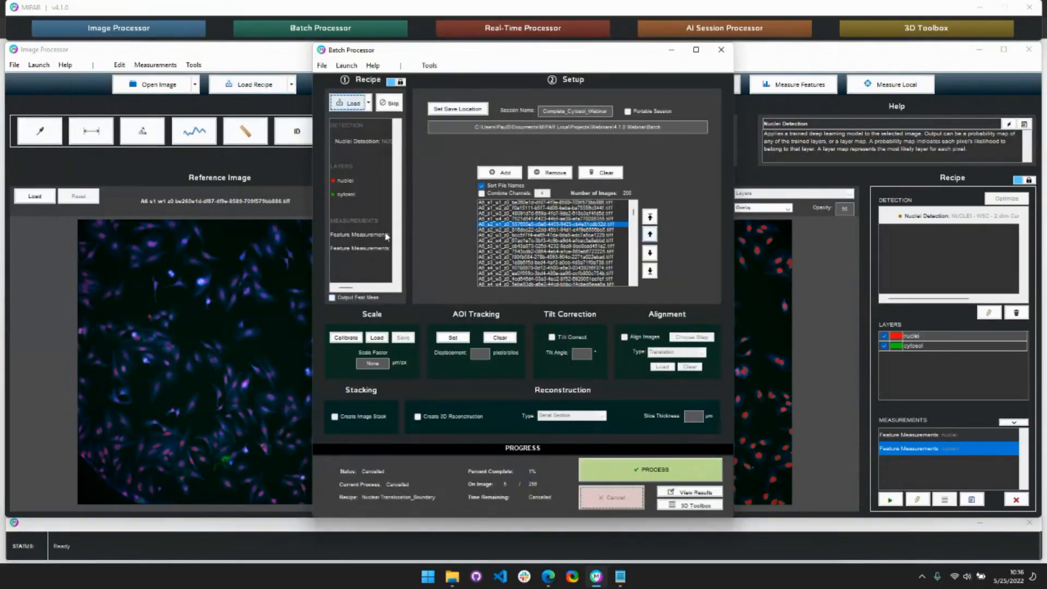
click(482, 193)
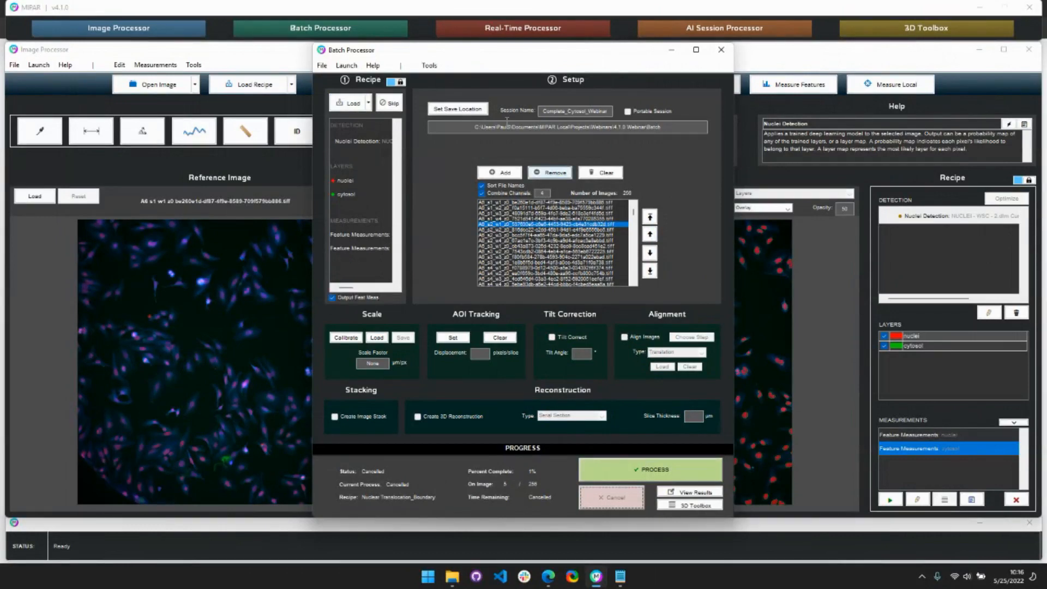
Set the Batch folder as the save location and name the session Boundary_Cytosol_Webinar.
click(457, 109)
click(477, 90)
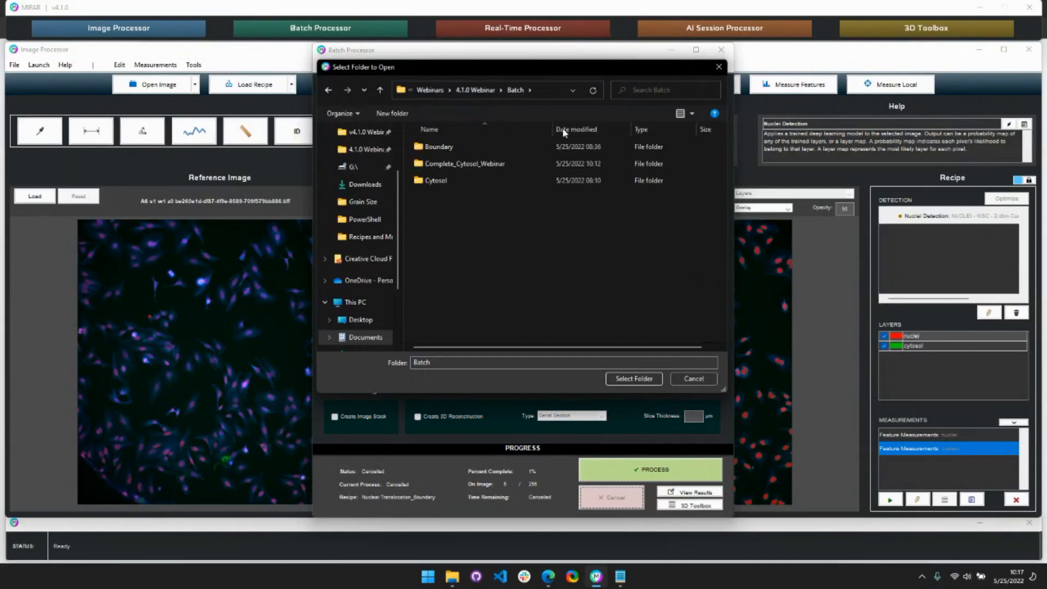
click(649, 379)
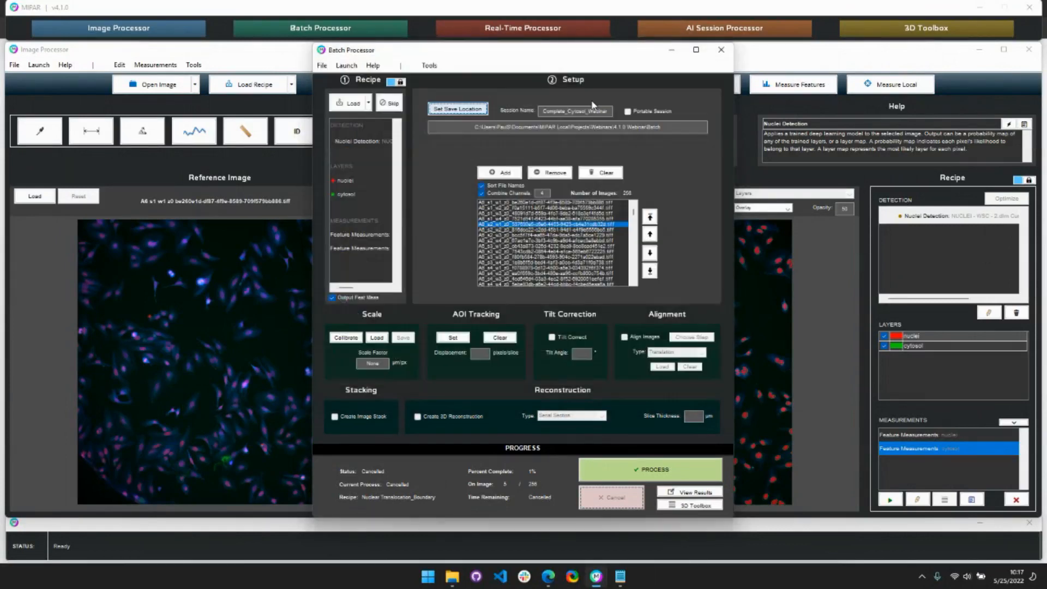
click(583, 113)
key(BackSpace)
key(BackSpace)
key(BackSpace)
key(BackSpace)
key(BackSpace)
key(BackSpace)
key(BackSpace)
key(BackSpace)
key(BackSpace)
key(BackSpace)
key(BackSpace)
key(BackSpace)
key(BackSpace)
key(BackSpace)
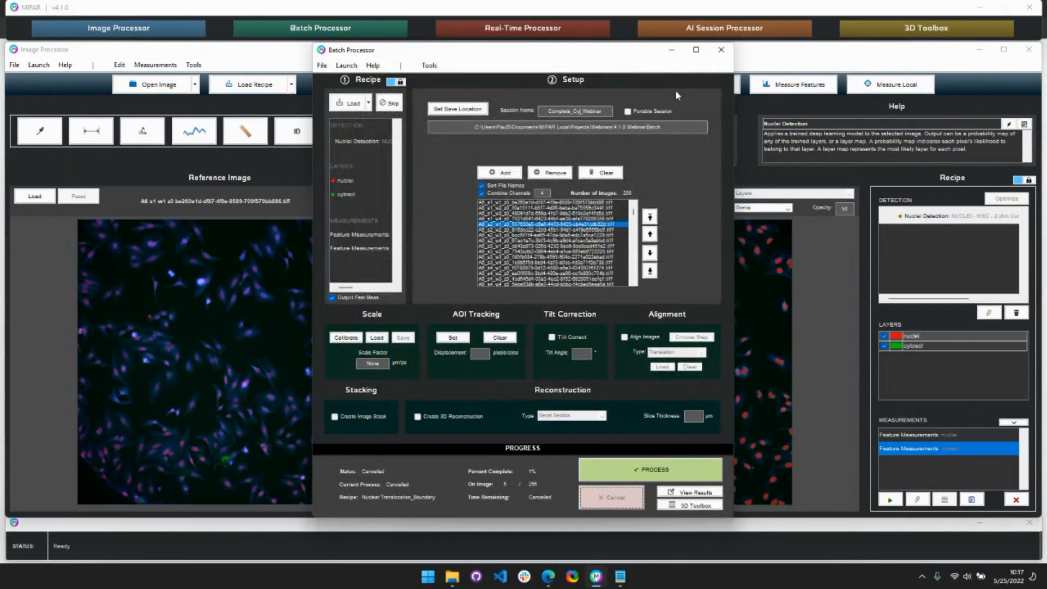
key(BackSpace)
key(BackSpace)
text(Boundary_Cytosol)
Start processing the image batch and cancel the run while it is in progress.
click(659, 470)
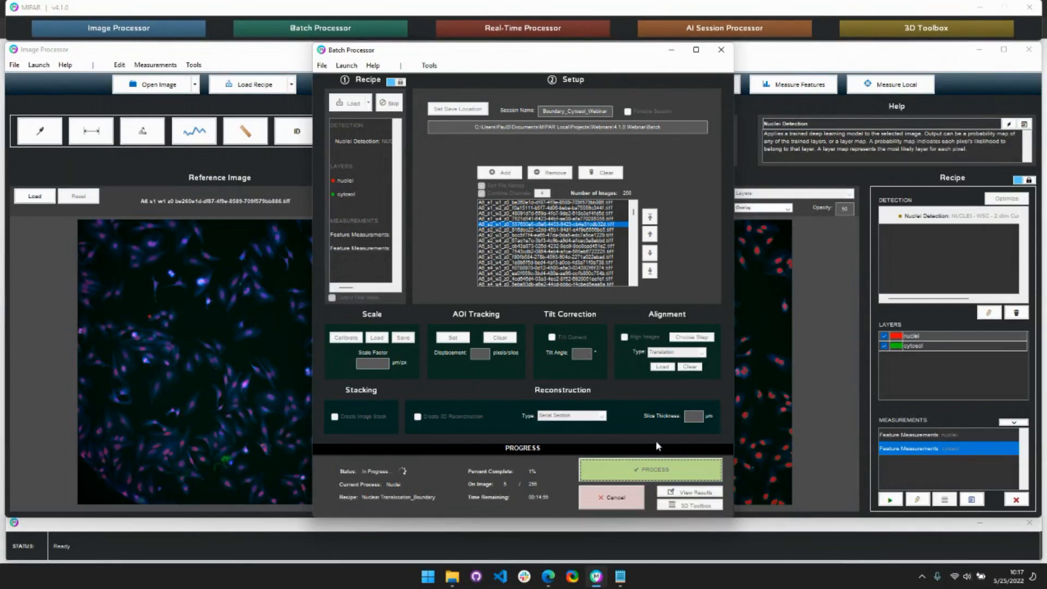
click(624, 507)
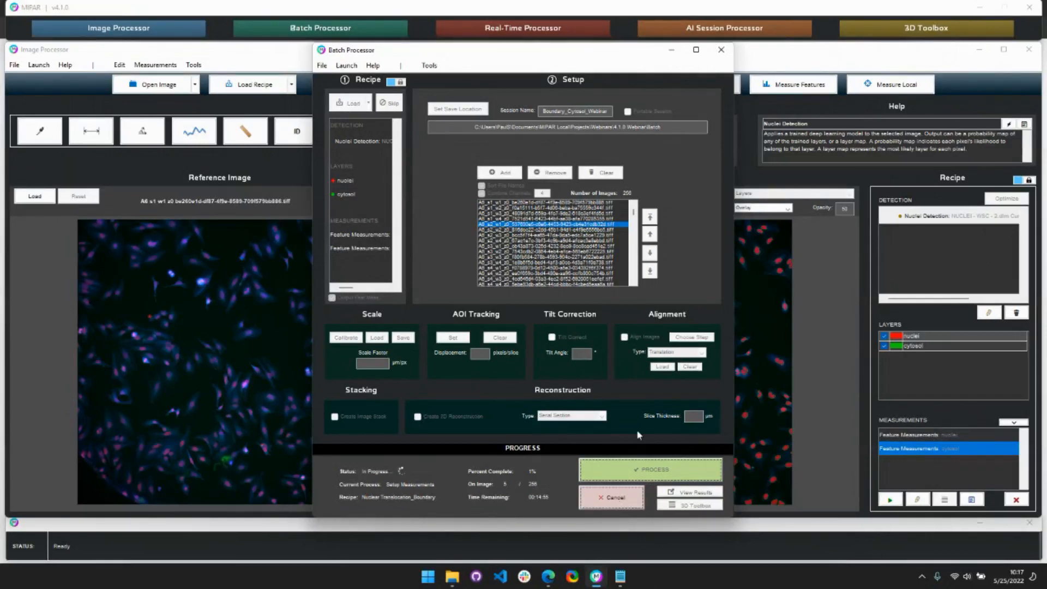
click(502, 254)
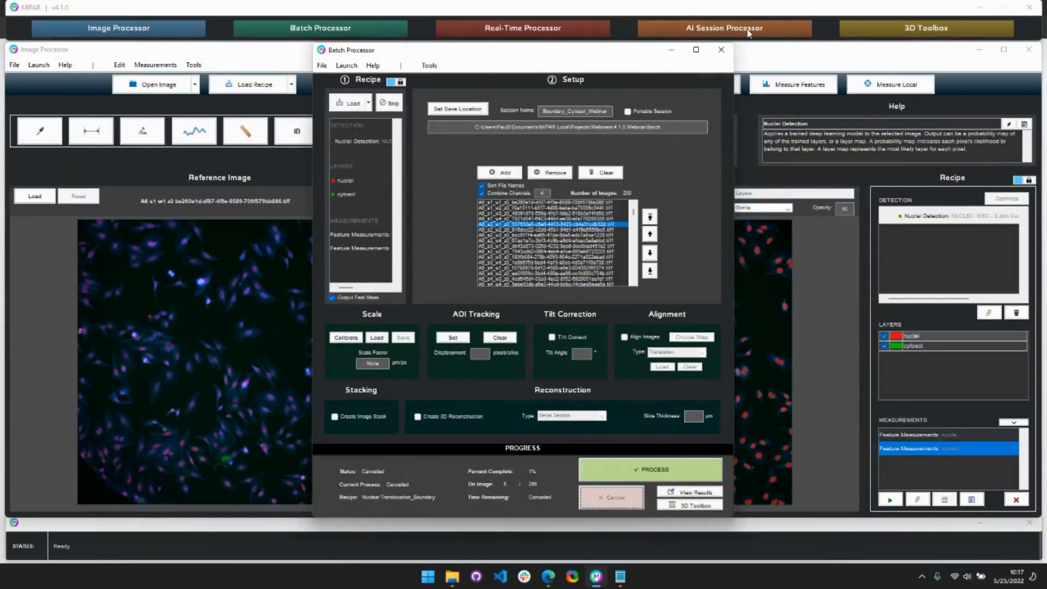
Open the AI Session Processor and load the Boundary.ssn session from the Boundary batch folder.
click(749, 34)
click(203, 86)
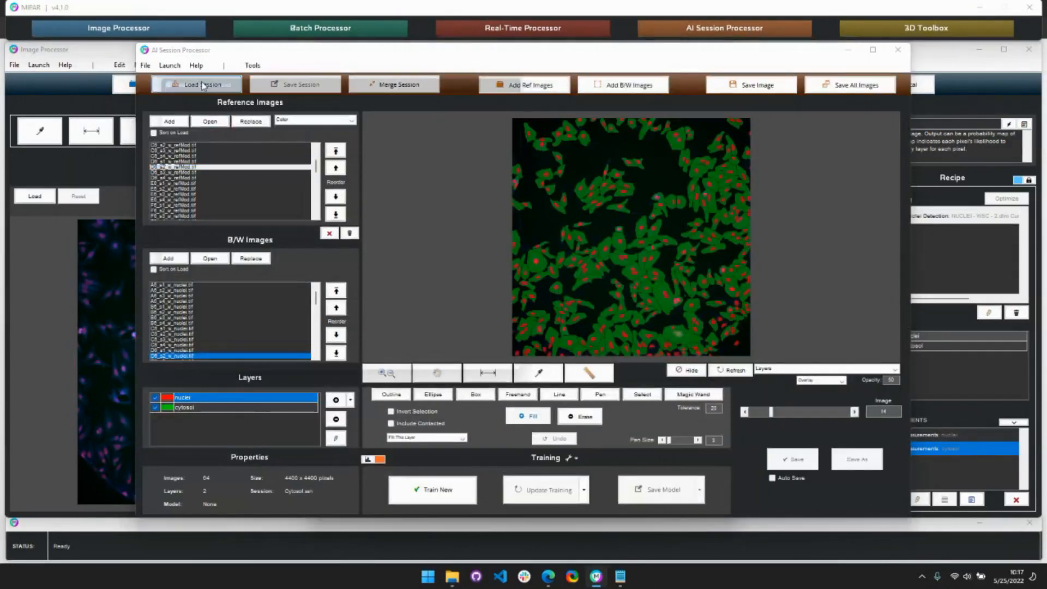
click(296, 90)
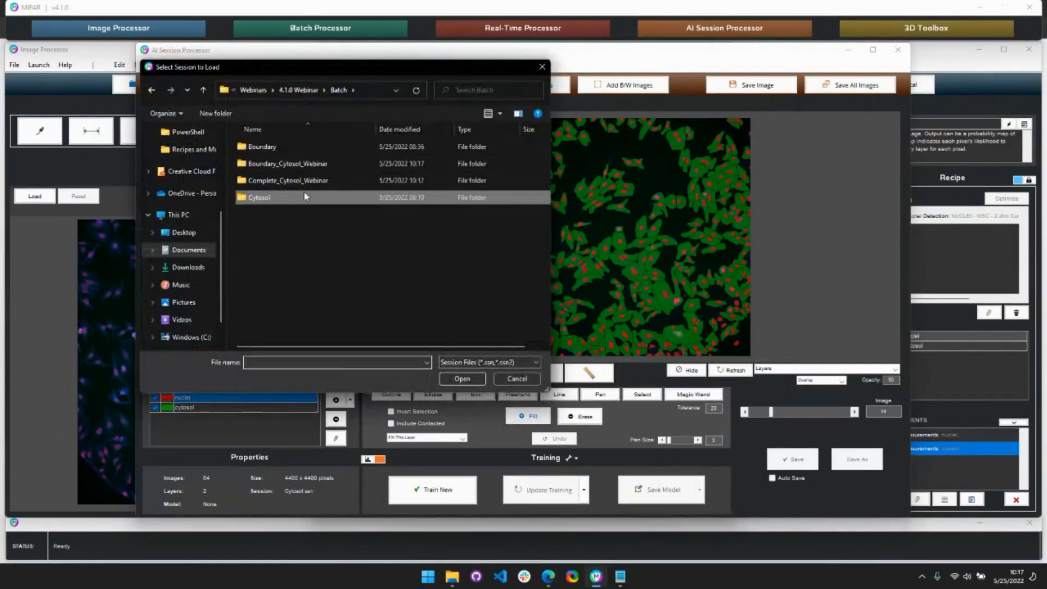
double_click(263, 147)
click(267, 198)
double_click(267, 198)
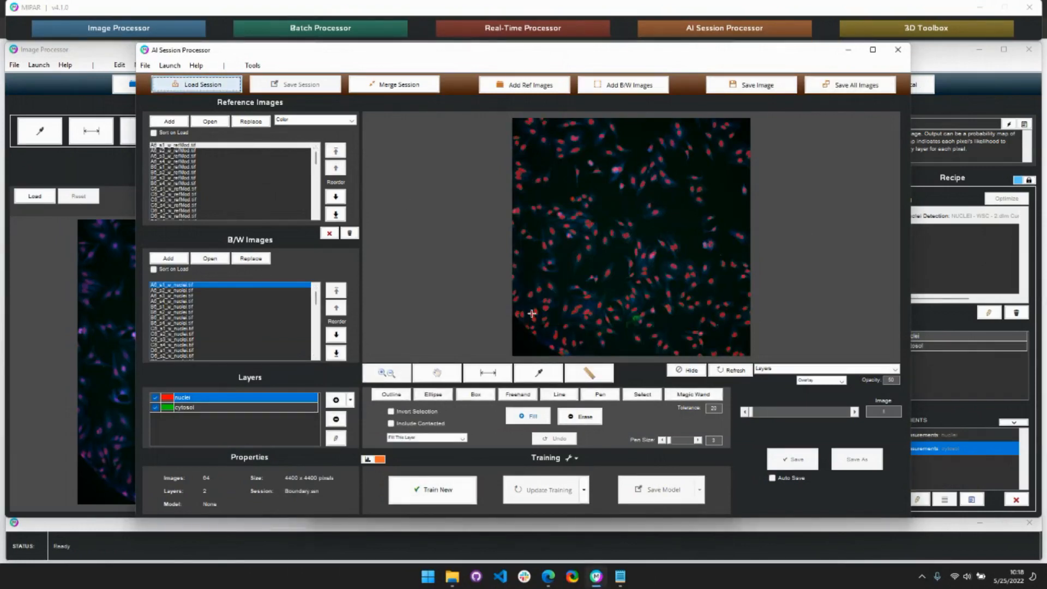
Review the nuclei and ring detections on several images of the Boundary session, including B6_s1 and B6_s4.
click(827, 411)
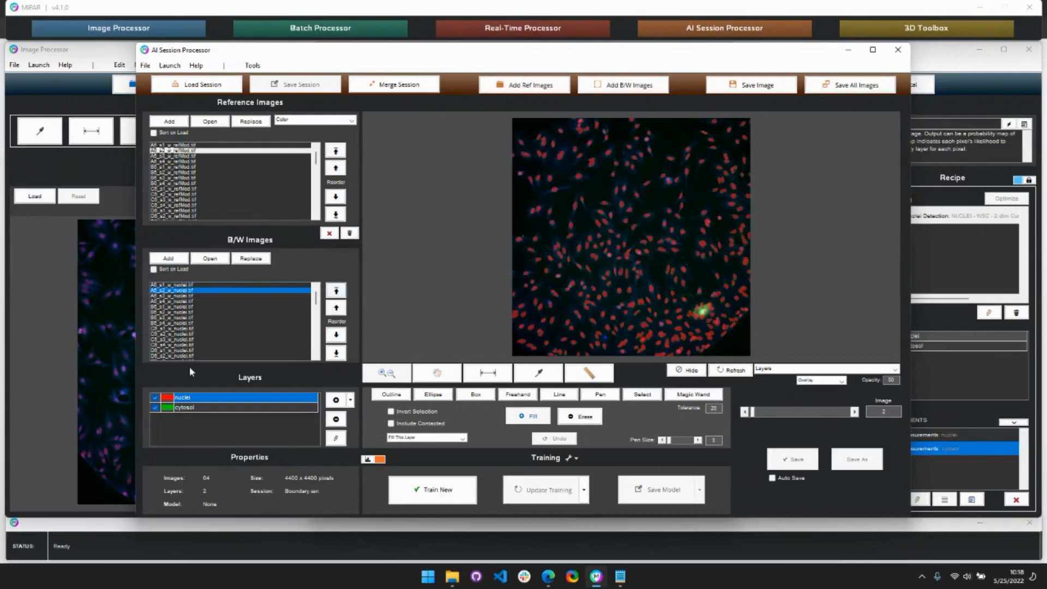
click(198, 308)
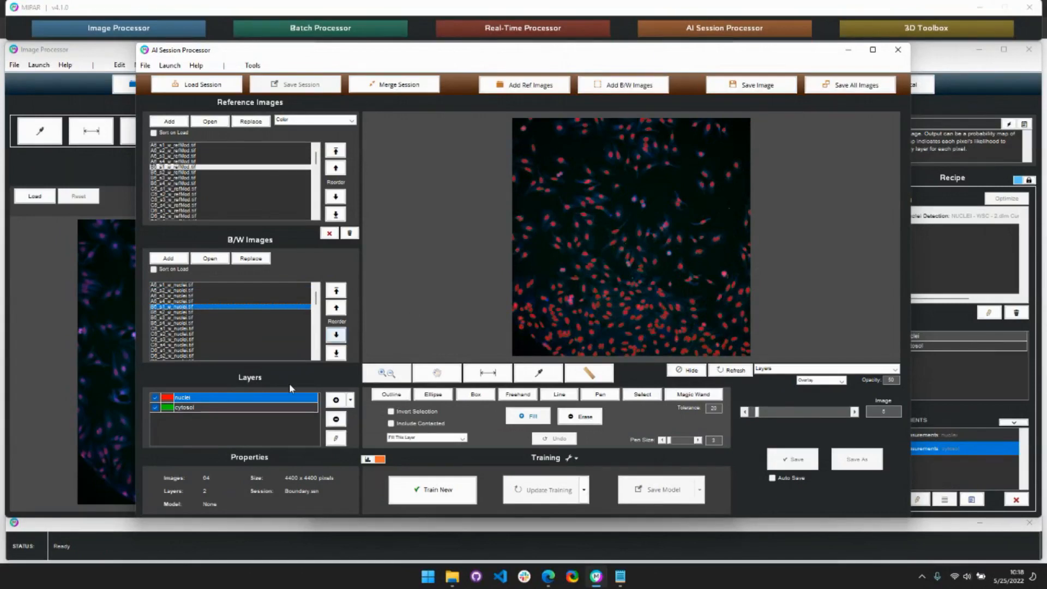
scroll(214, 307, down, 1)
click(199, 307)
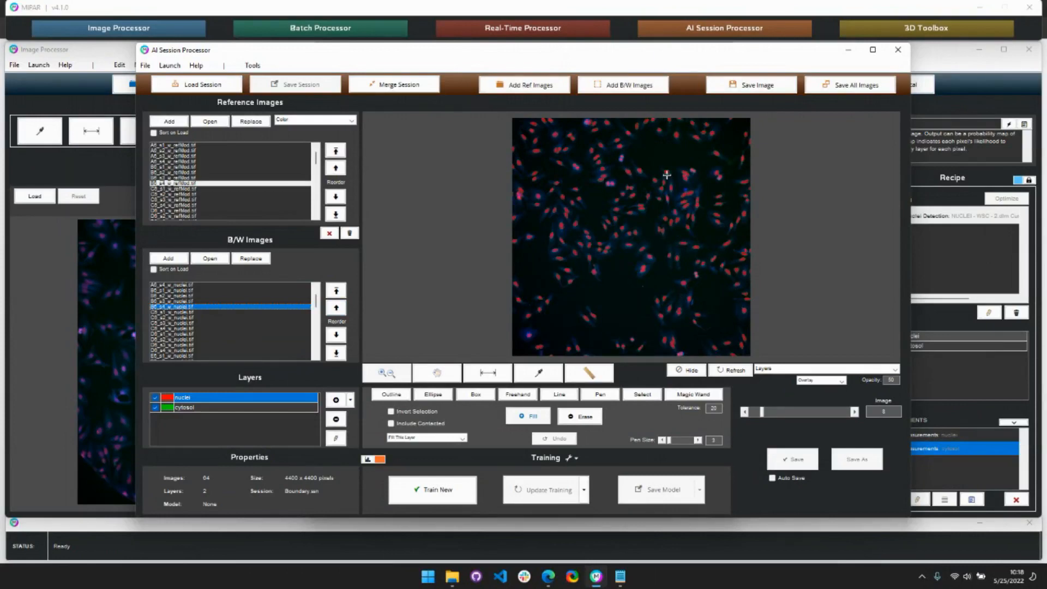
Switch to File Explorer, inspect the cytosol measurement CSV files of the Boundary batch, return to its folder and minimise the window.
mouse_move(452, 576)
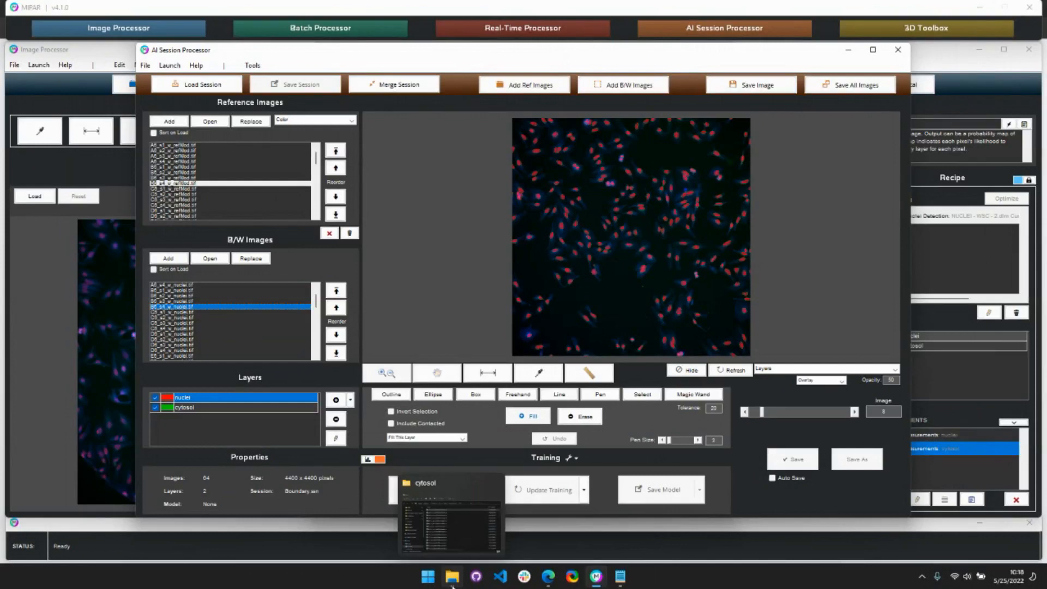
click(442, 528)
click(449, 172)
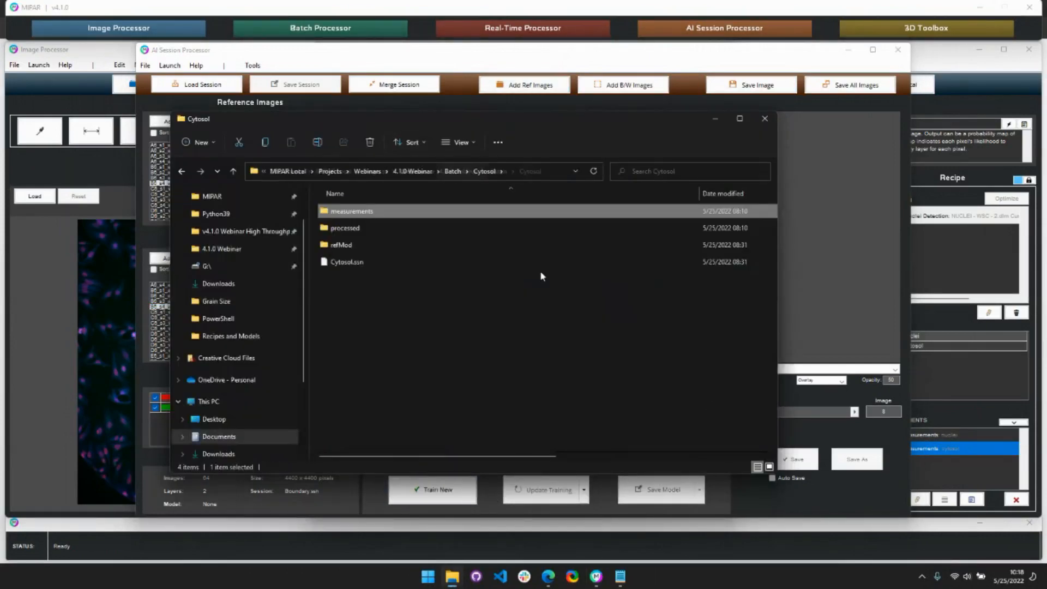
click(453, 171)
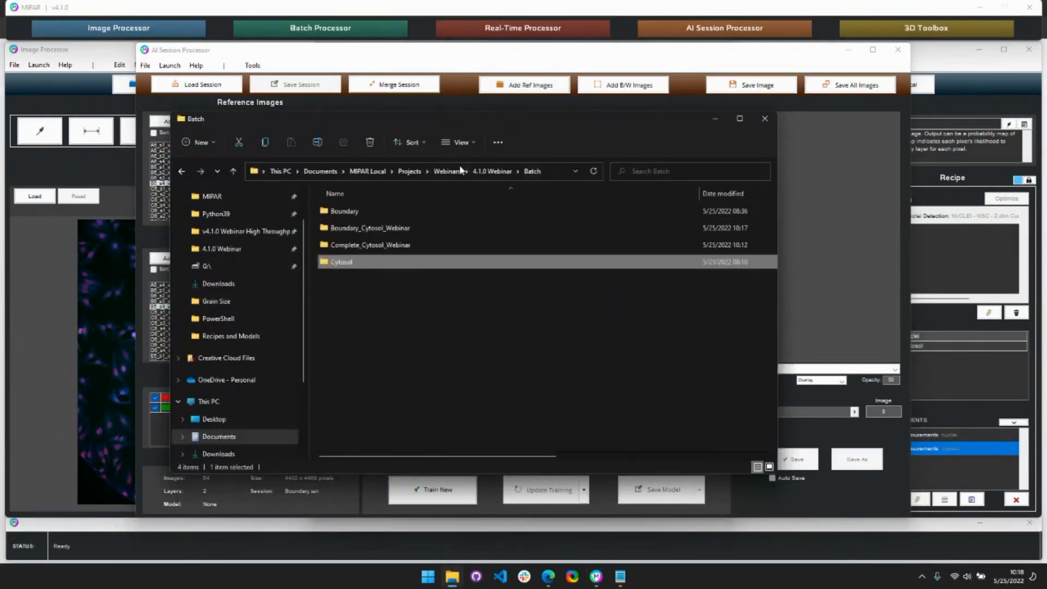
double_click(354, 211)
double_click(356, 212)
double_click(359, 215)
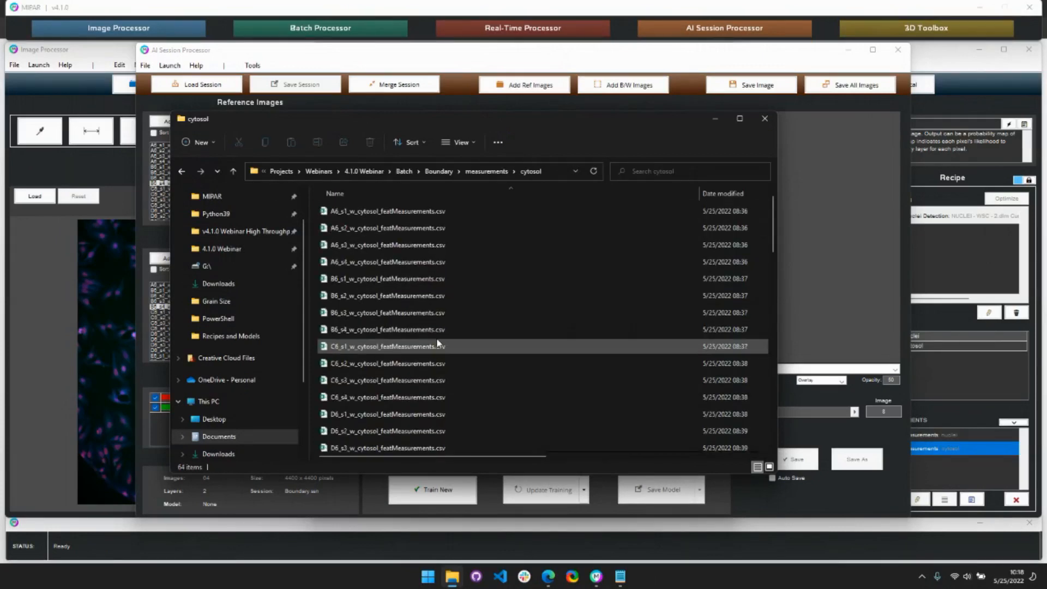
click(432, 172)
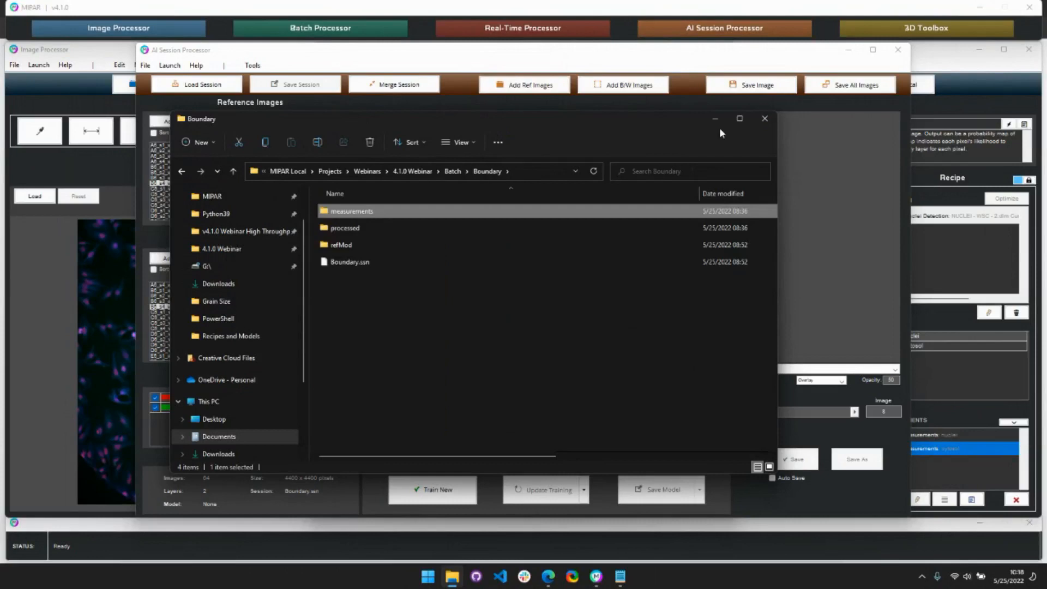
click(719, 118)
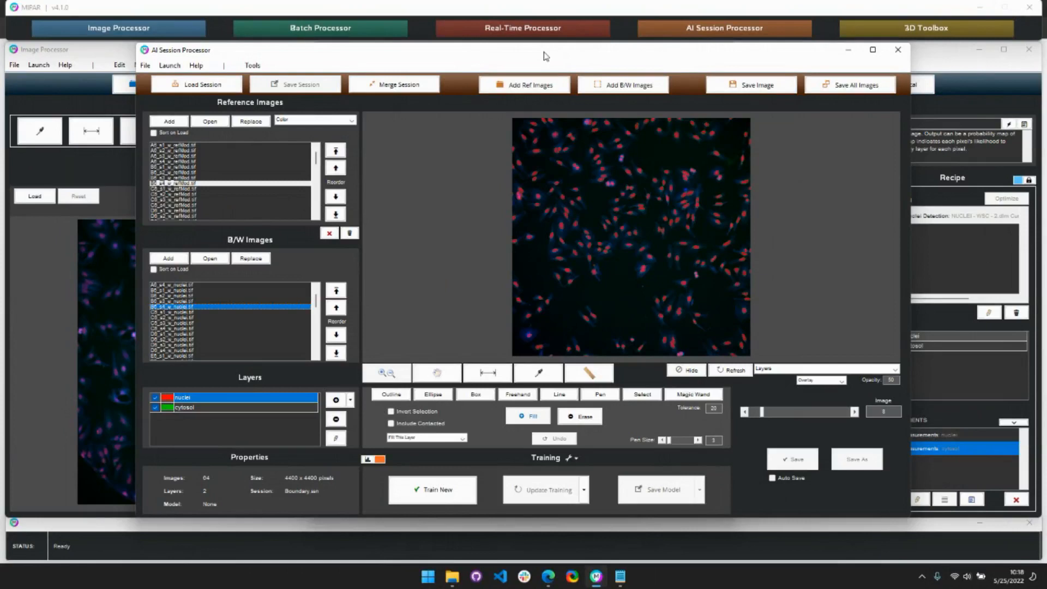
Return to the Image Processor, unlock the recipe and go to the Channel Operation step of the Setup Measurements section.
click(937, 326)
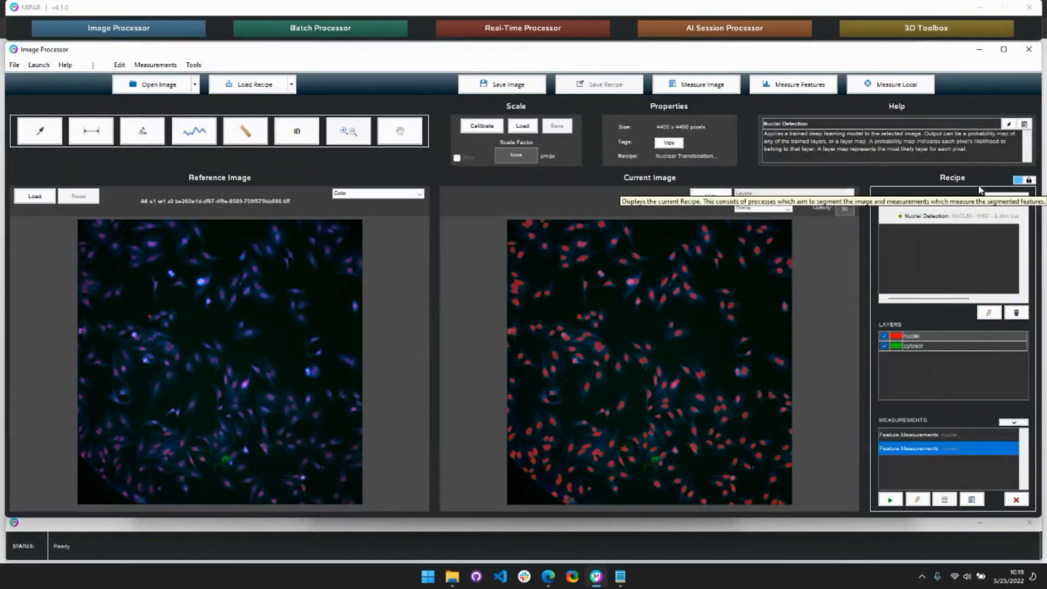
click(1027, 180)
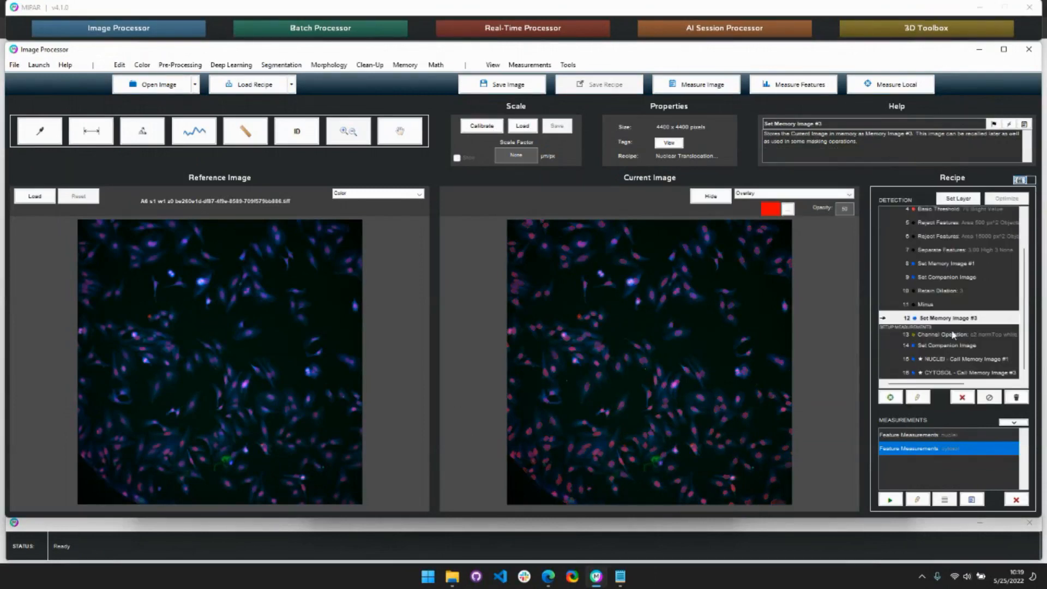
click(953, 335)
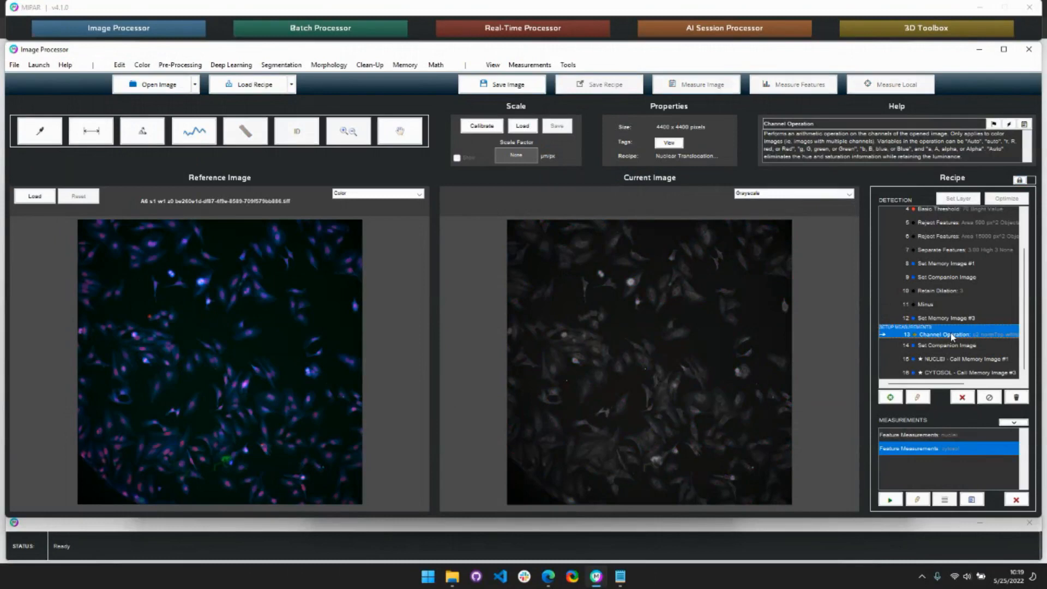
Change the Channel Operation formula in the Setup Measurements section to (c3-c4)/c3, then reopen its settings to check the entry and close them.
double_click(953, 335)
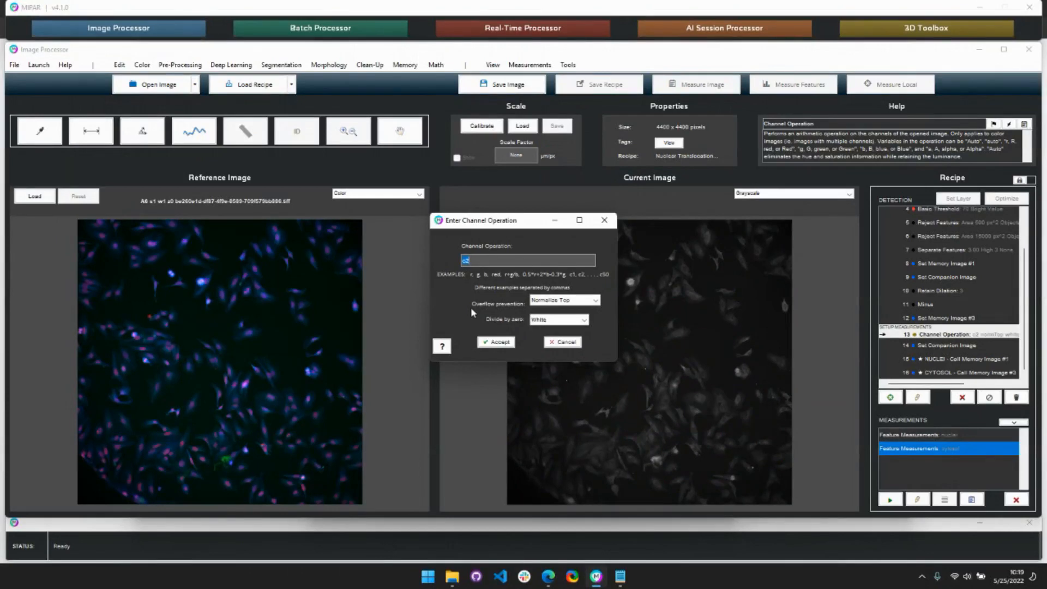
key(BackSpace)
text(c3-c4)/c3)
click(489, 342)
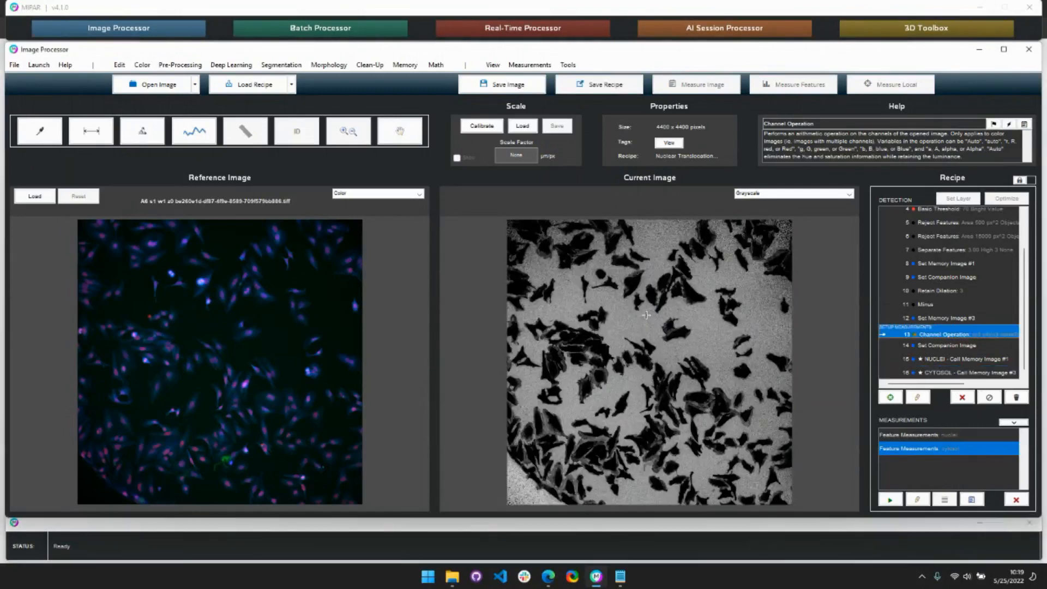
double_click(948, 333)
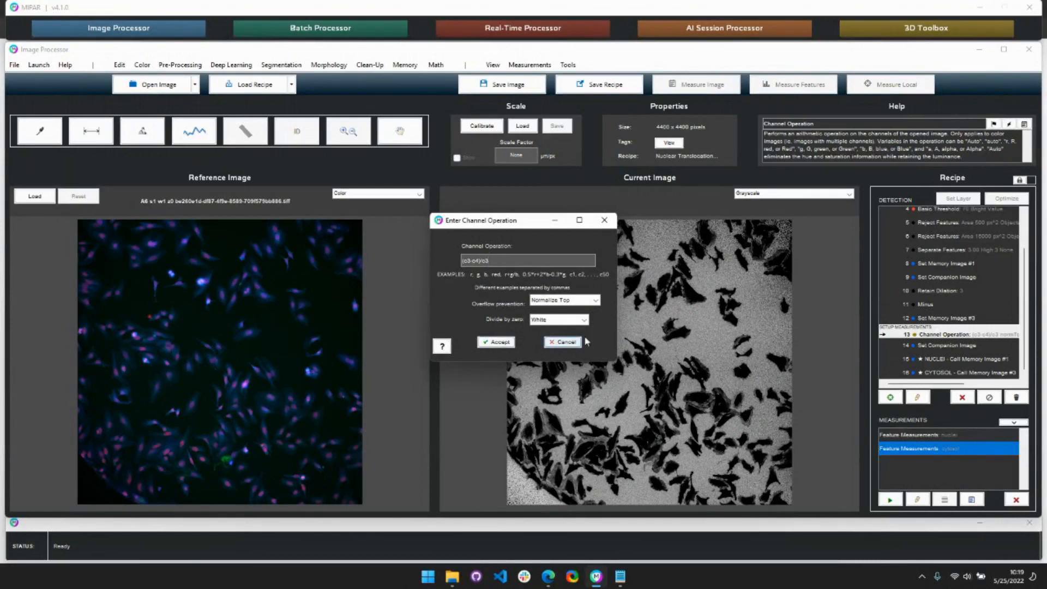
click(605, 220)
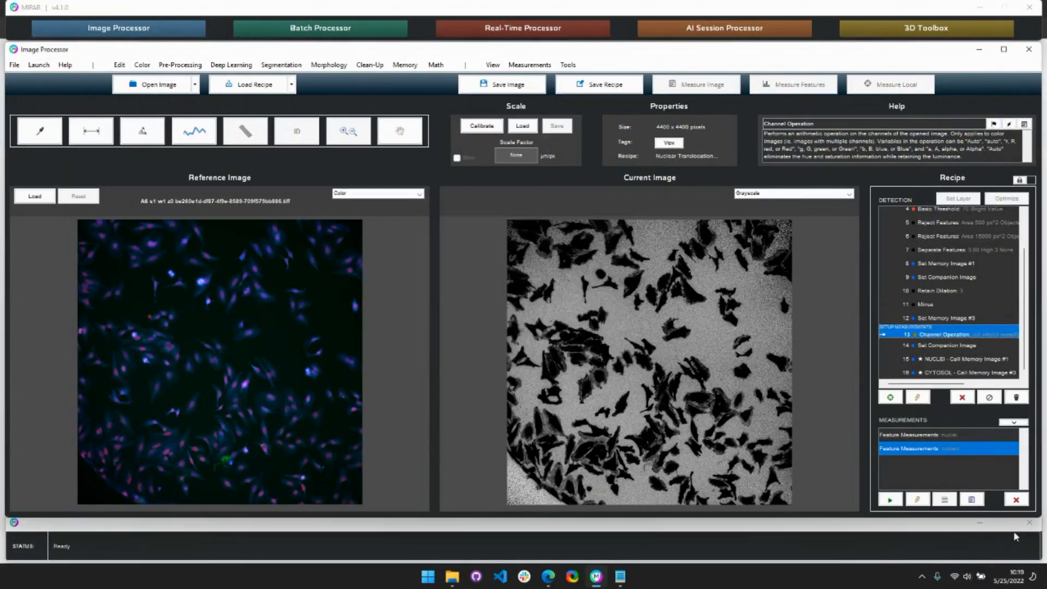
Open the summary table of the feature measurements, compare the mean intensity of the nuclei and cytosol layers, and close it.
click(972, 499)
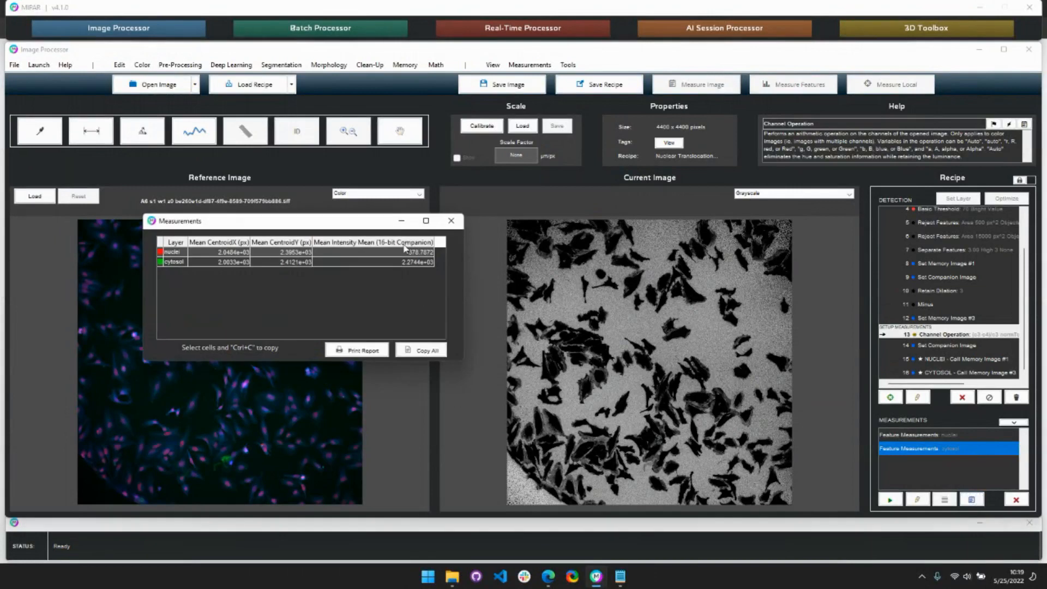
drag(403, 250, 404, 262)
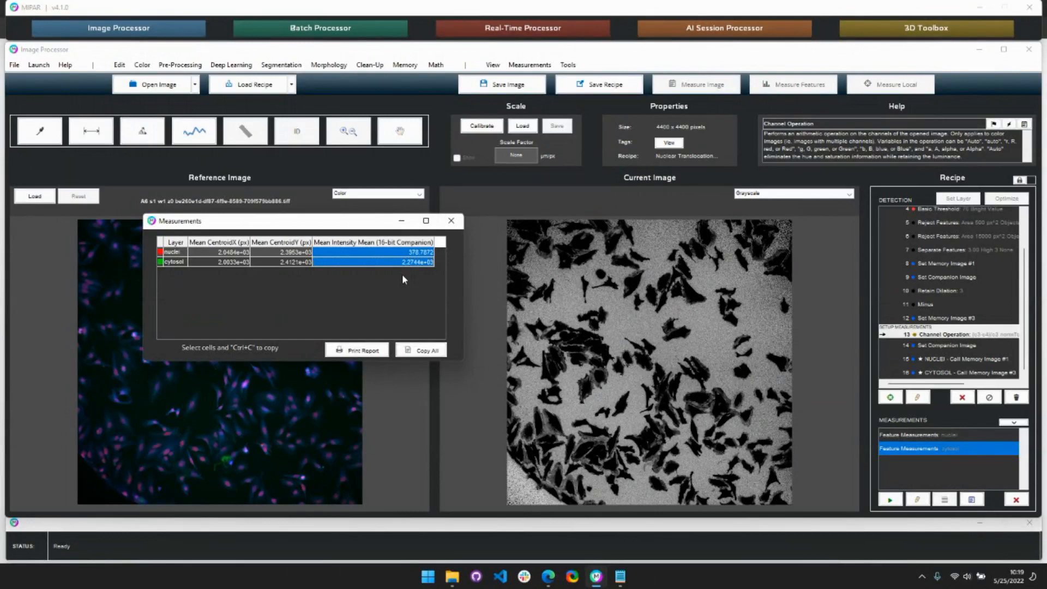
click(451, 220)
Save the recipe under the name Nuclear Translocation_Channel_Ratio.rcp in the Models and Recipes folder, replacing the existing file.
click(600, 85)
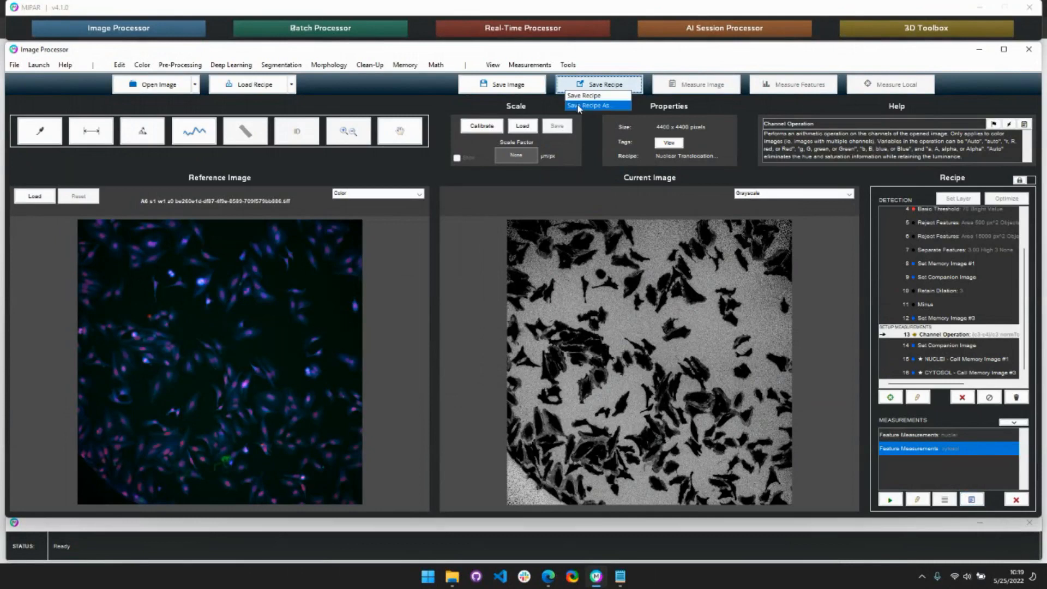
click(583, 107)
click(180, 181)
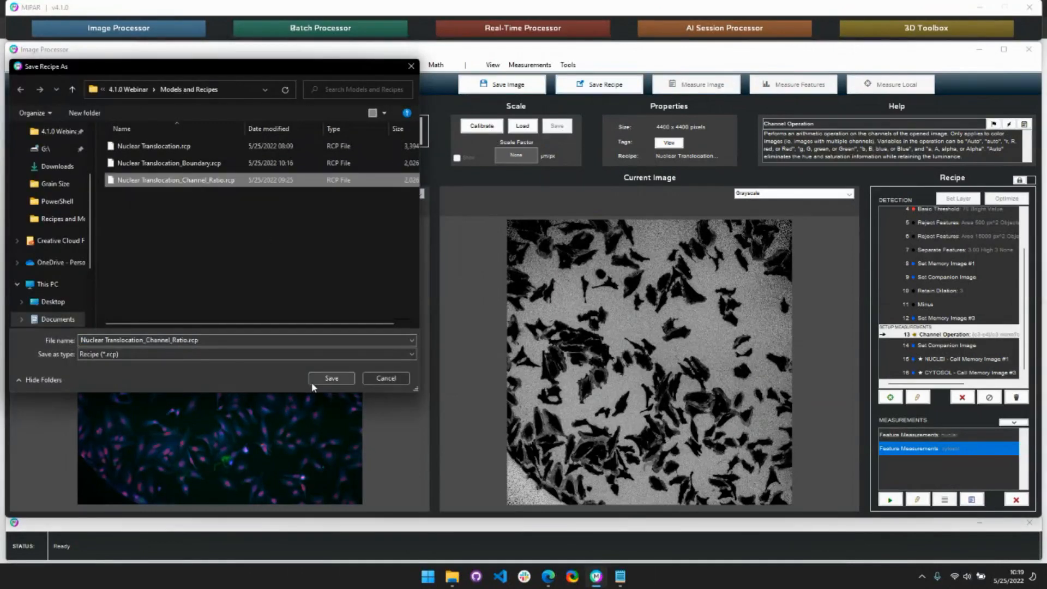
click(331, 378)
click(552, 287)
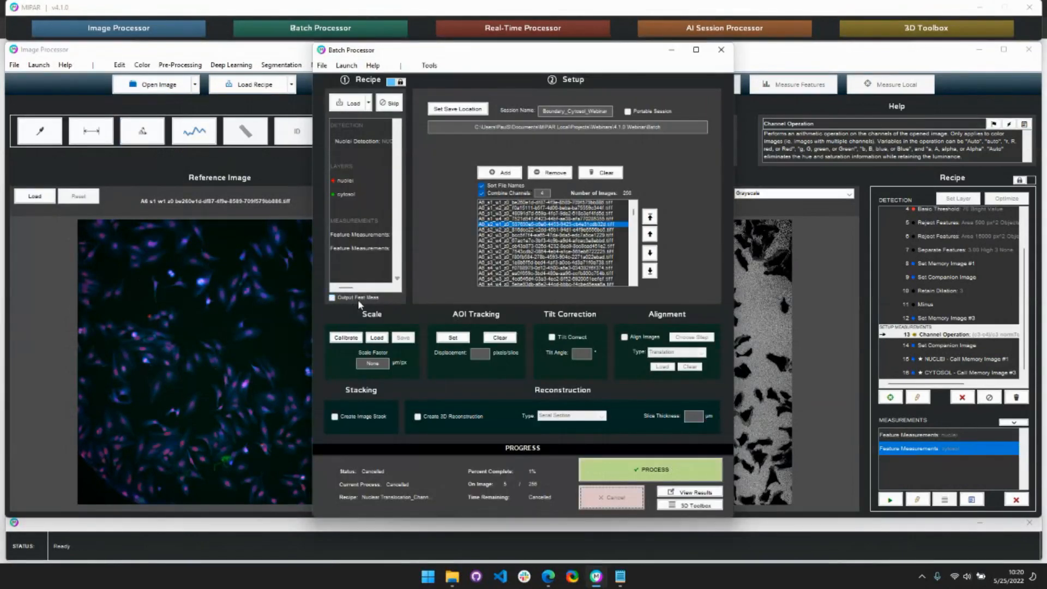
Return from the Batch Processor to the Image Processor and lock the recipe to display its nuclei and cytosol layers.
click(857, 181)
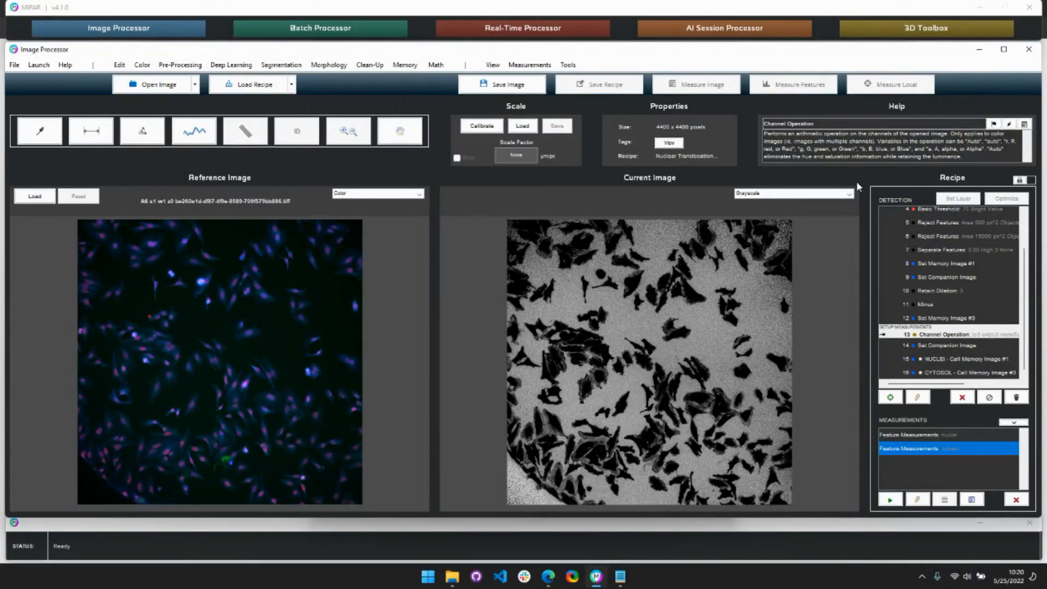
click(1024, 181)
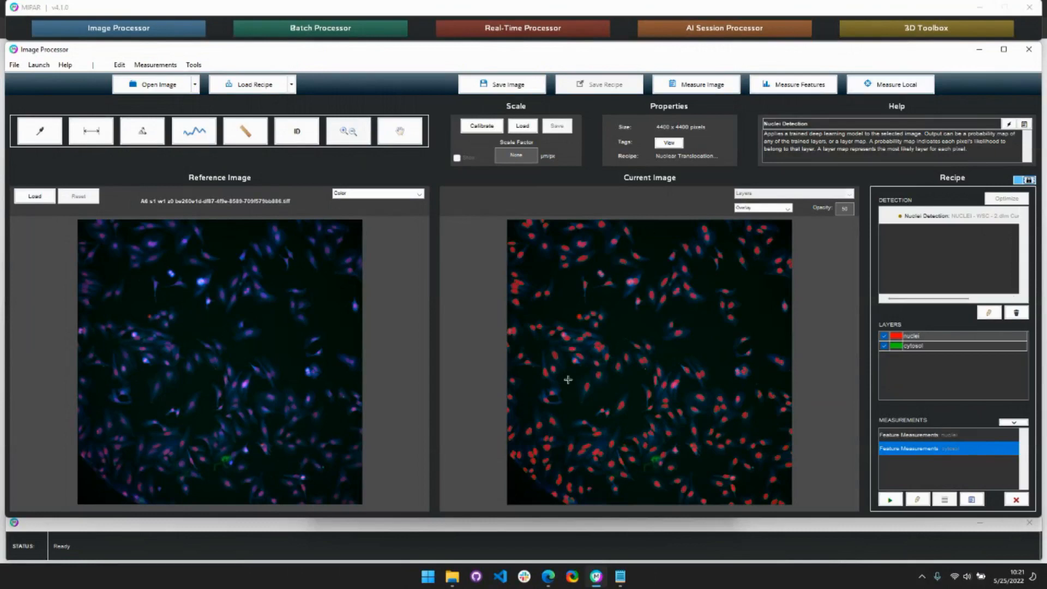
Switch to the browser's screen-sharing notification for the webinar and stop sharing the screen.
mouse_move(549, 577)
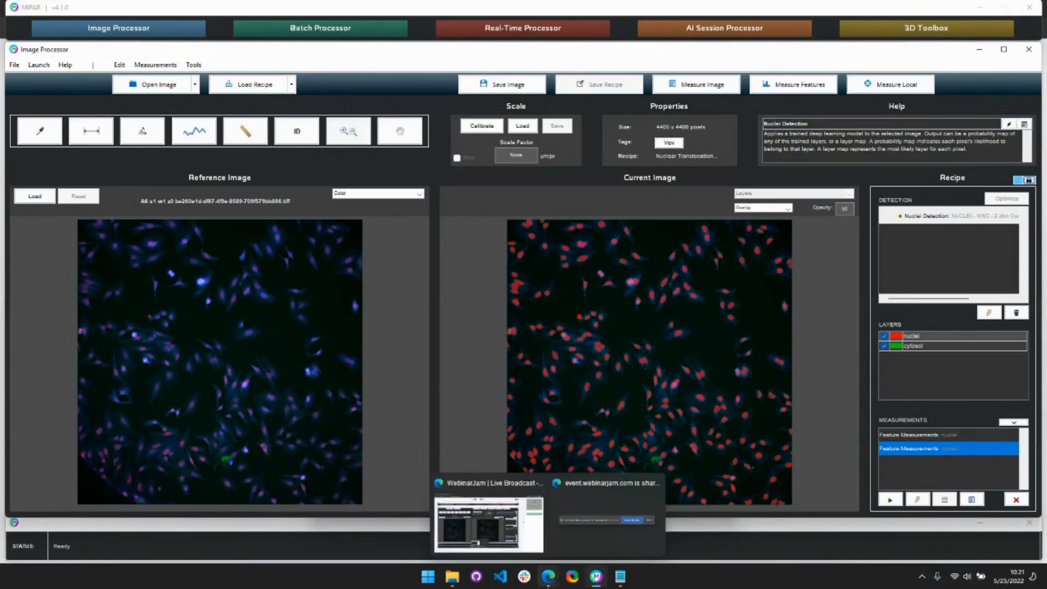
click(605, 519)
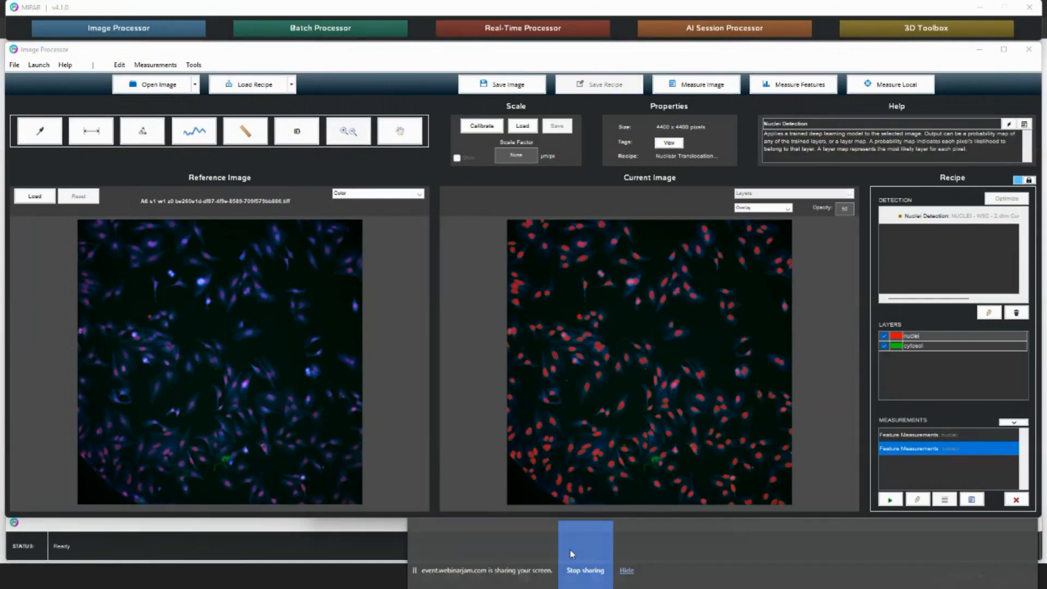
click(580, 571)
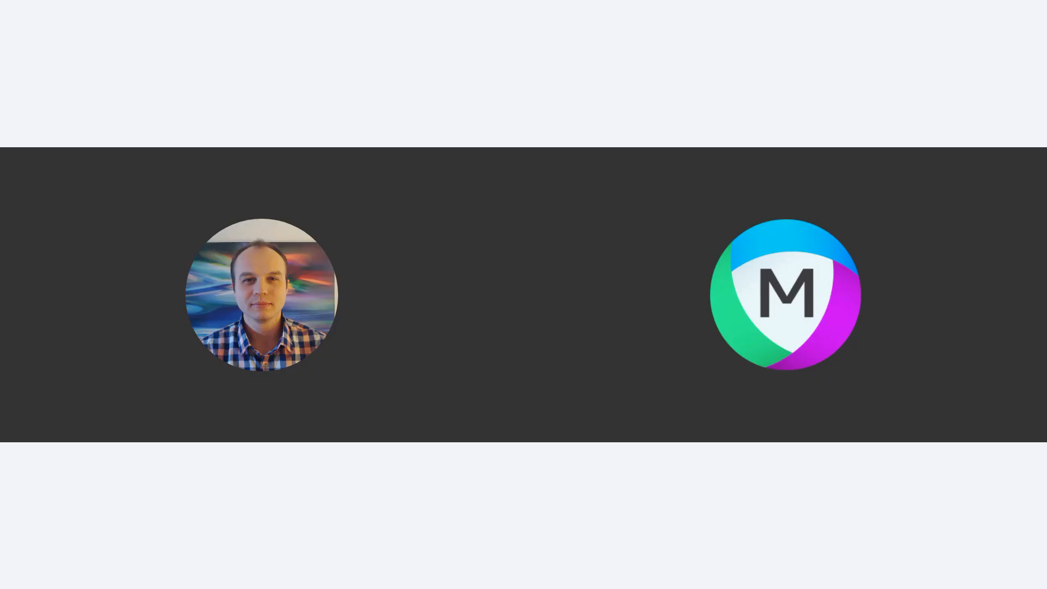